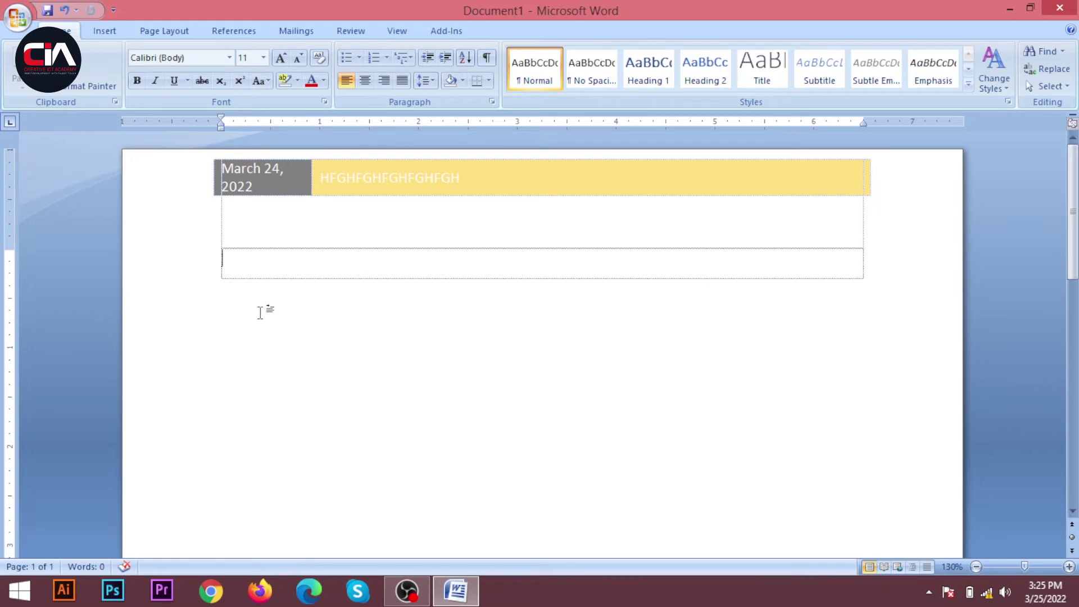
Enter the sample text "ffhfhfh" in the document body below the header
scroll(307, 293, down, 8)
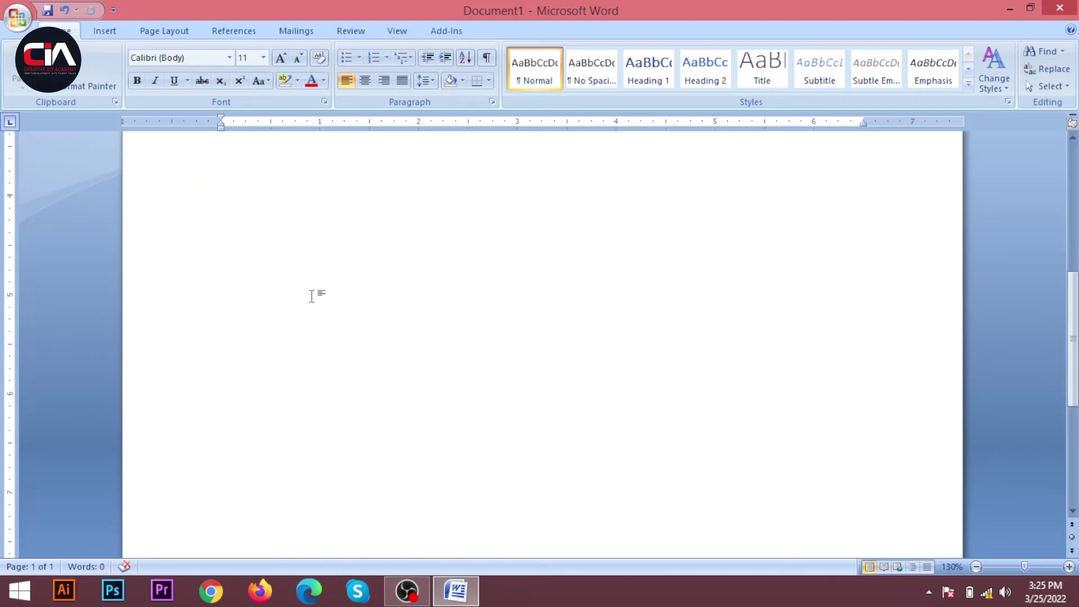
scroll(312, 297, up, 7)
text(ffhfhf)
scroll(201, 229, up, 1)
text(h)
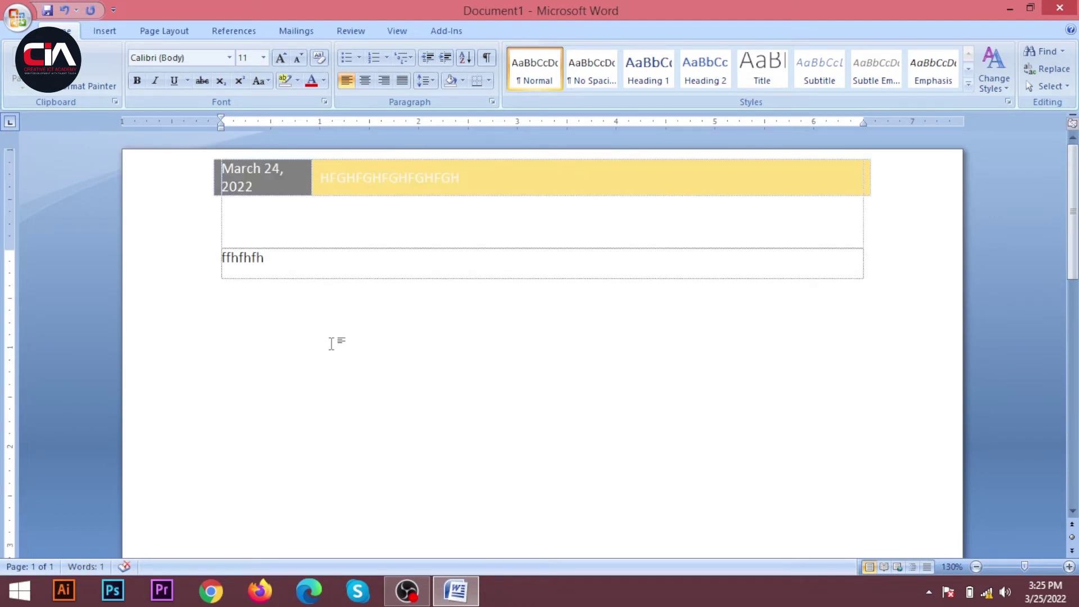
Examine the header, body text and footer on the page and in Print Preview, and close the preview
scroll(335, 345, down, 9)
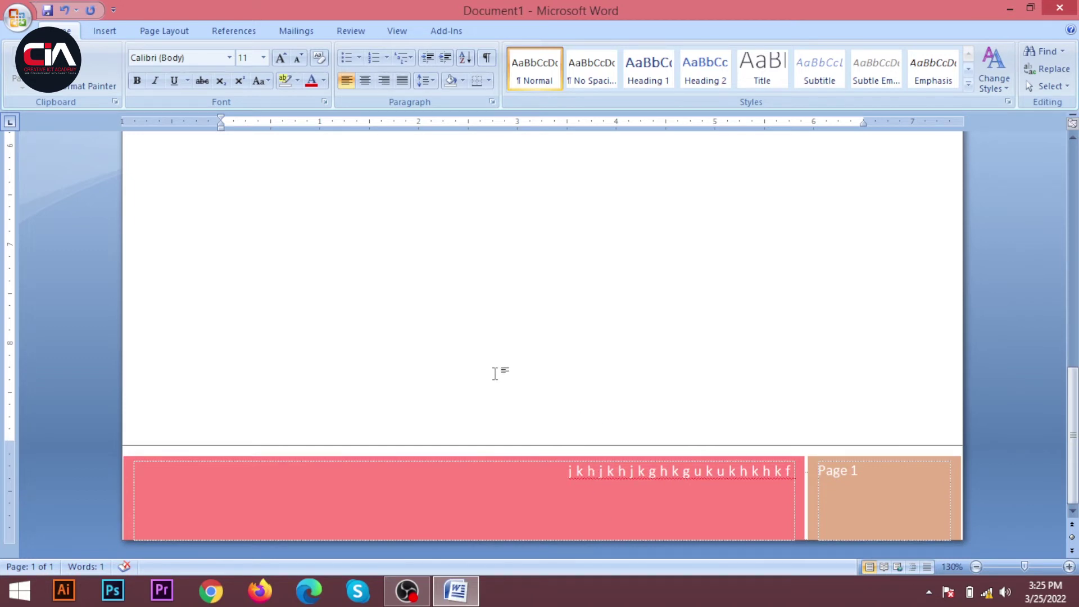
scroll(498, 373, up, 10)
ctrl+scroll(354, 319, down, 9)
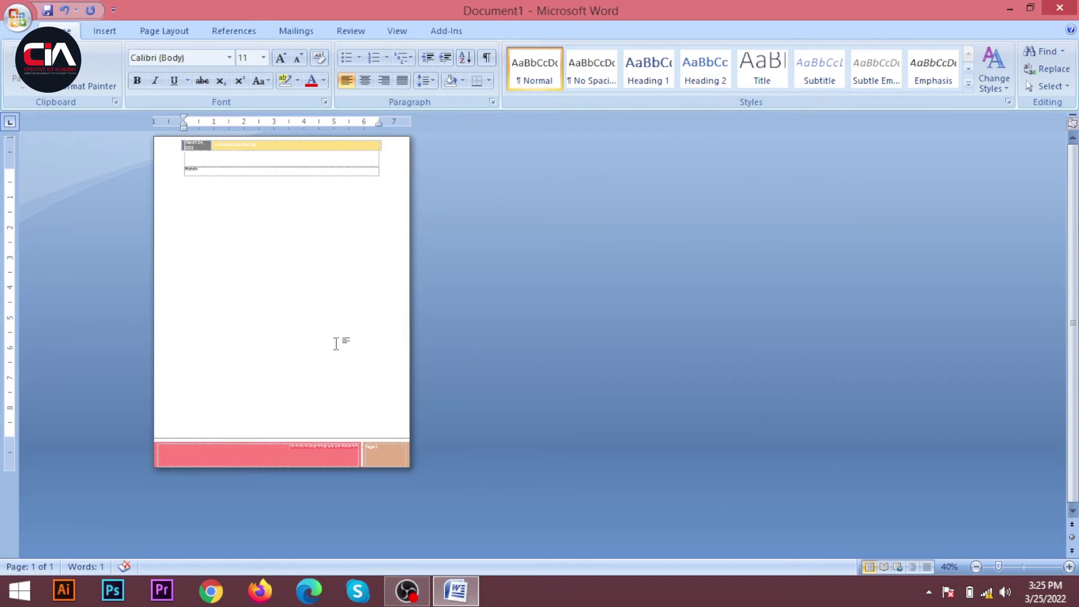
ctrl+scroll(339, 341, up, 7)
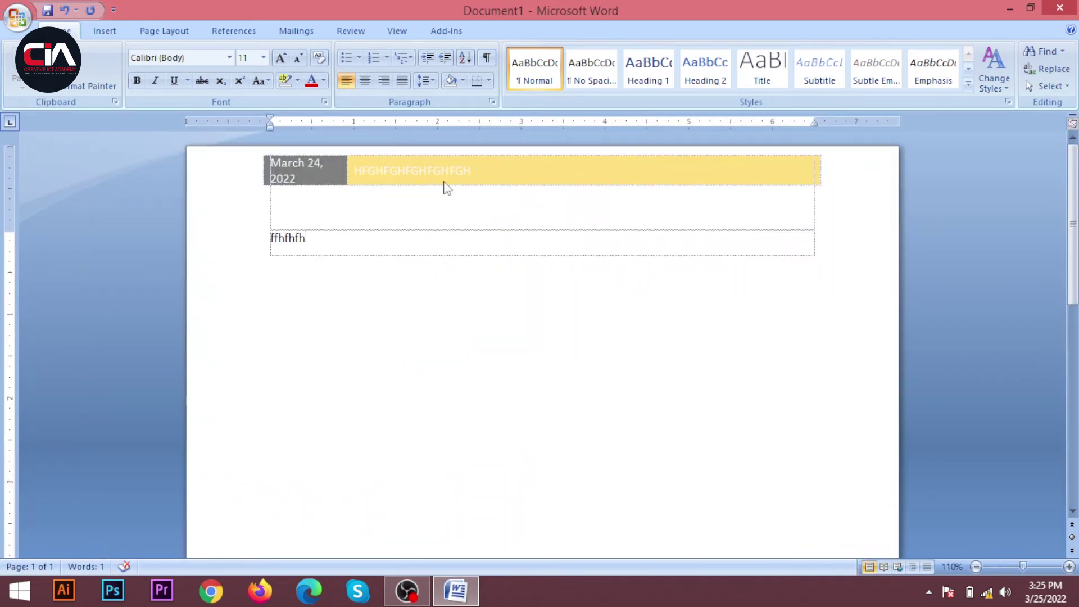
key(ctrl+F2)
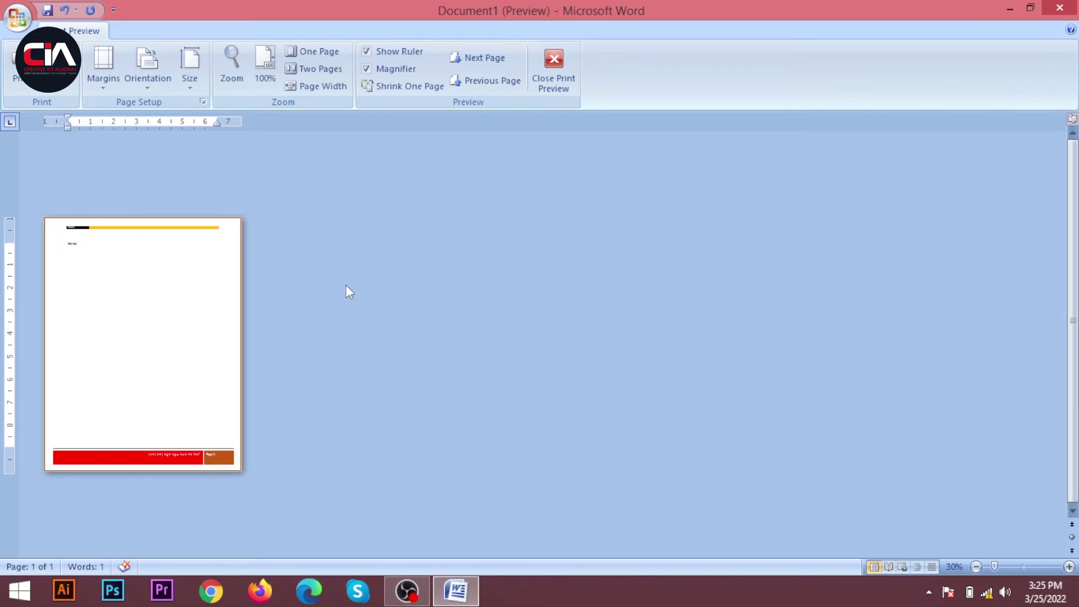
click(164, 304)
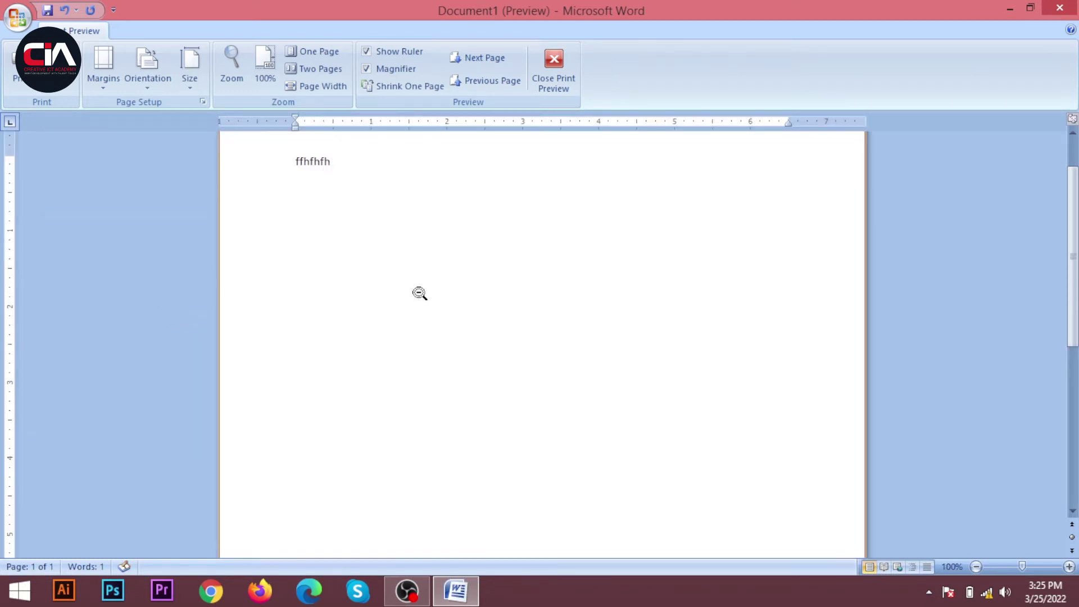
scroll(332, 292, up, 2)
scroll(545, 315, down, 5)
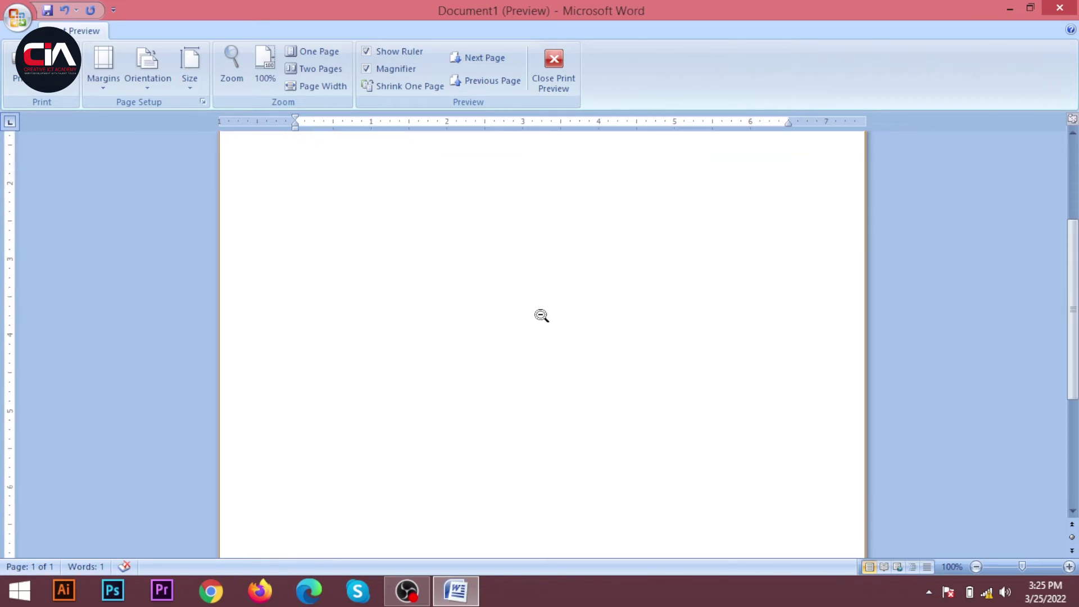
scroll(506, 366, down, 2)
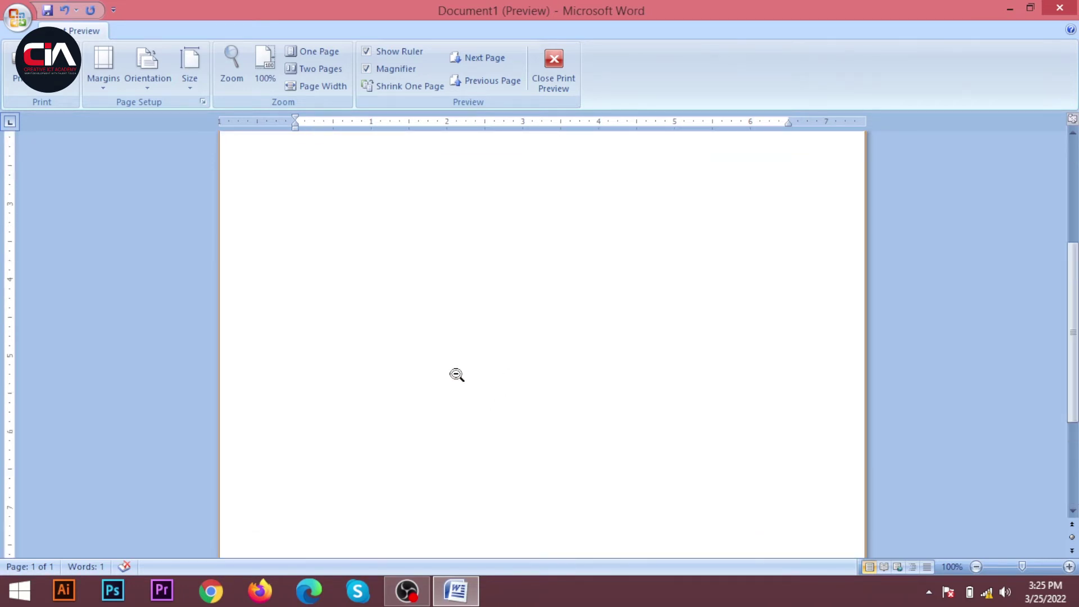
scroll(462, 375, up, 5)
click(569, 78)
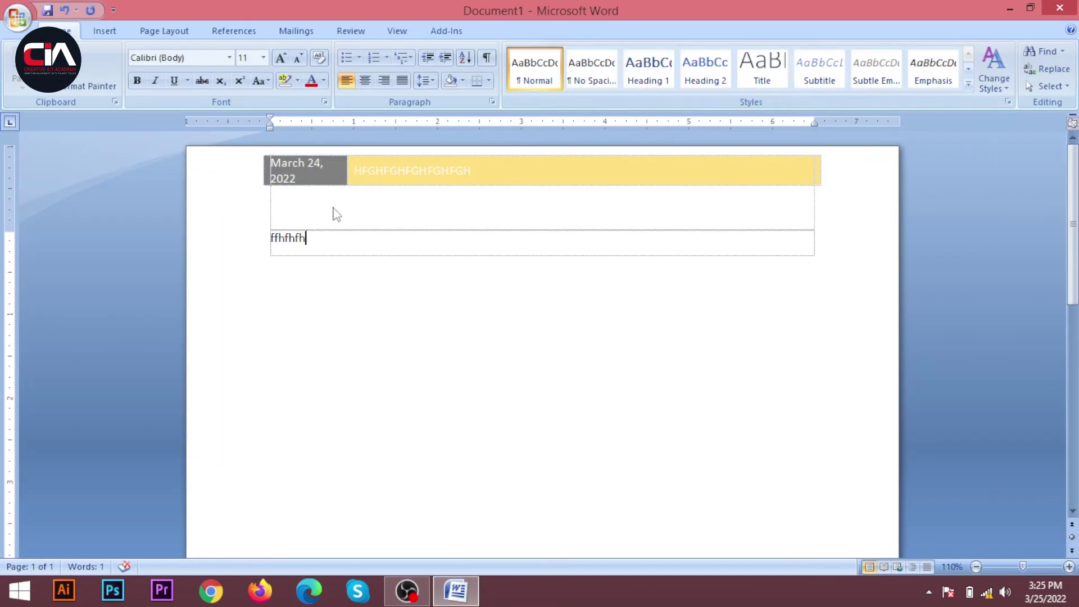
Remove the header with the date and title bar from the document
scroll(559, 393, down, 15)
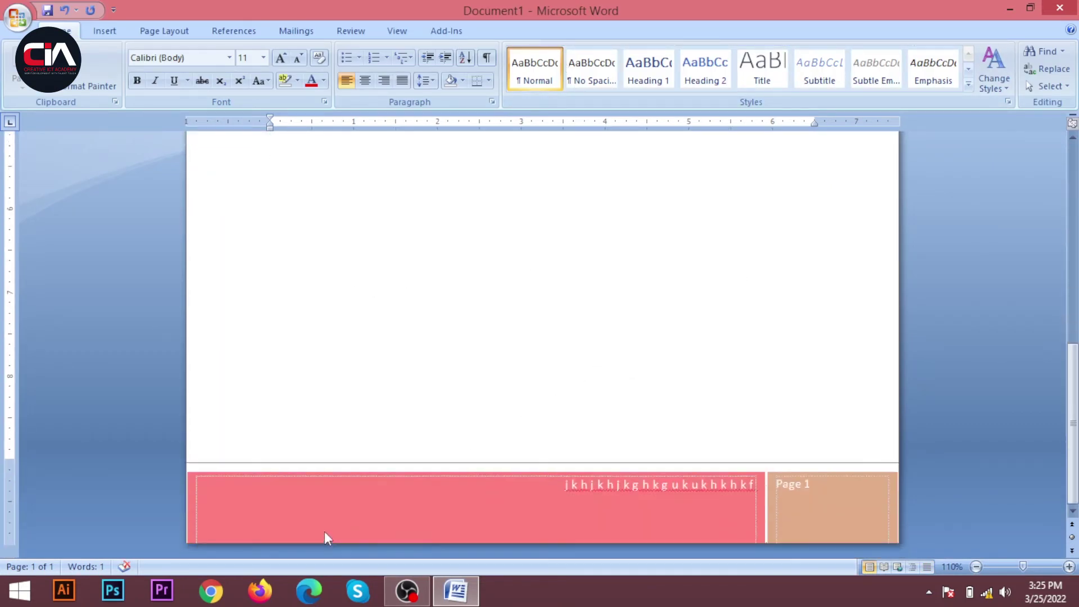
scroll(318, 352, up, 15)
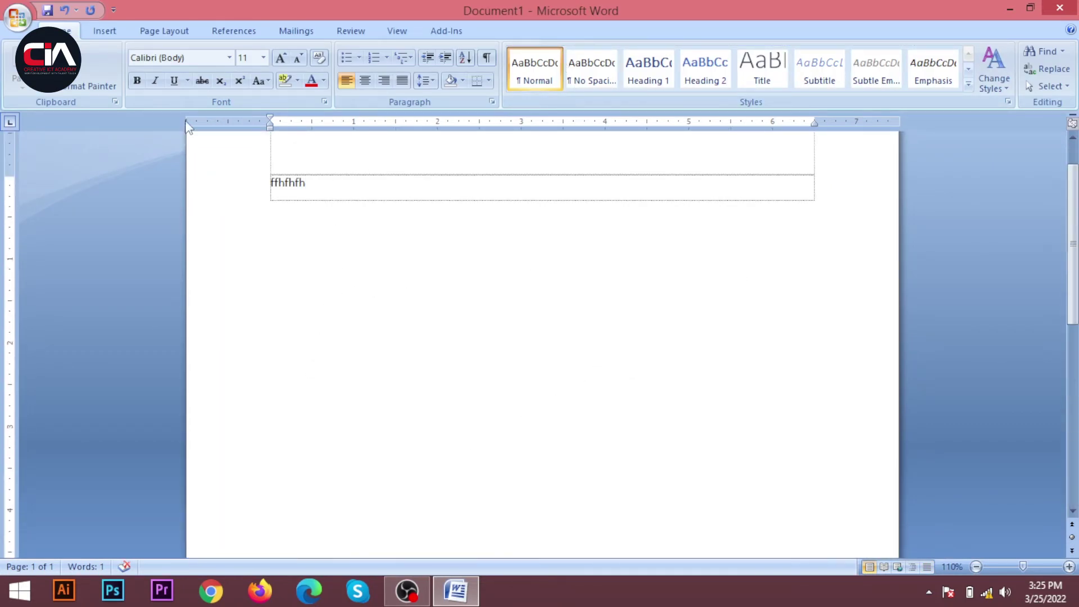
click(104, 32)
click(524, 90)
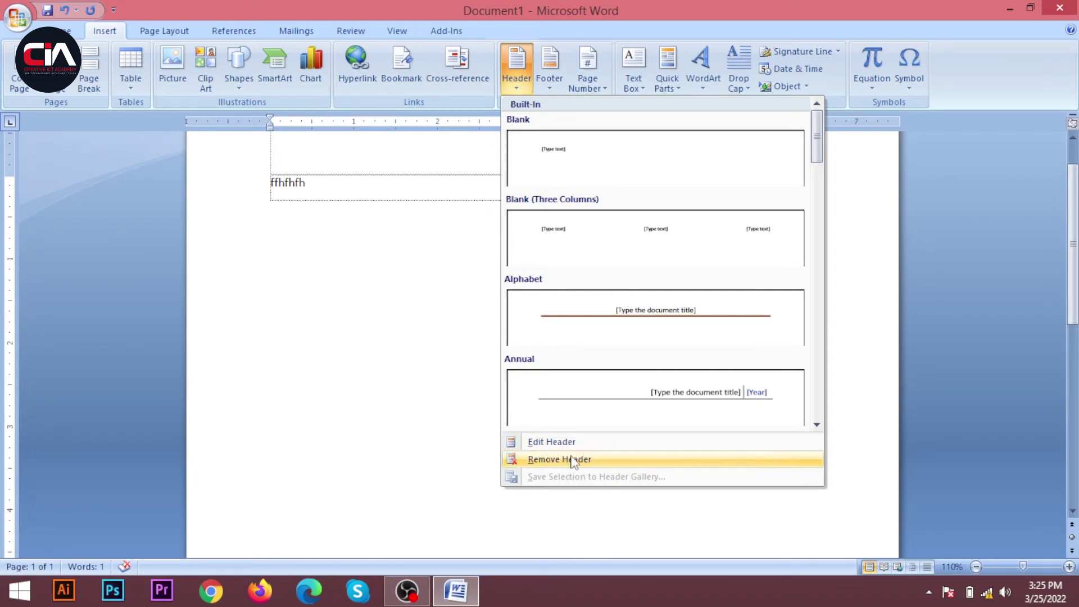
click(573, 460)
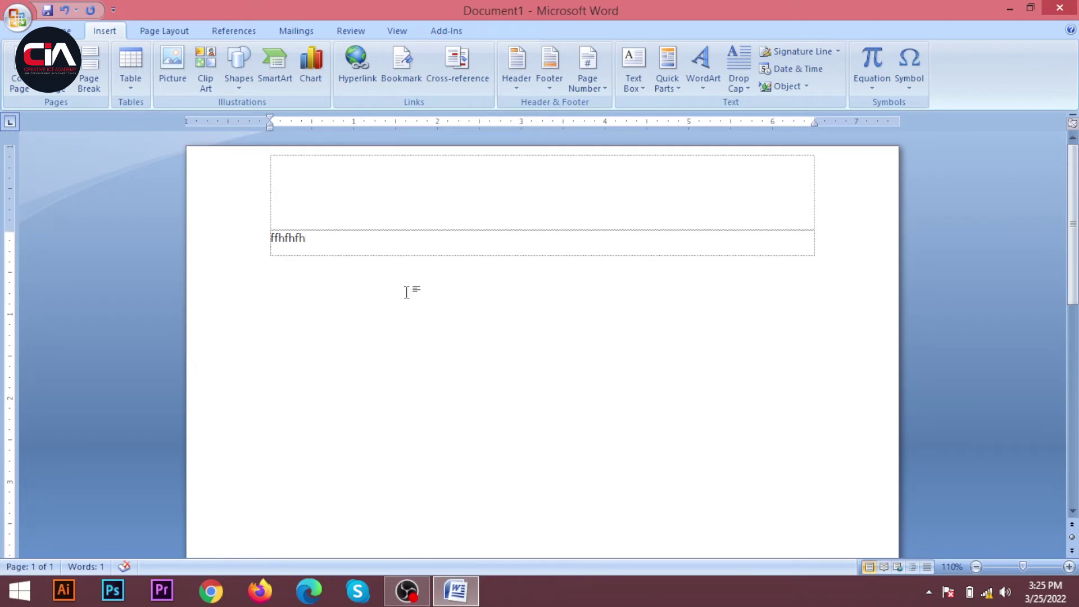
Remove the coloured footer with the page number from the document
scroll(419, 304, down, 10)
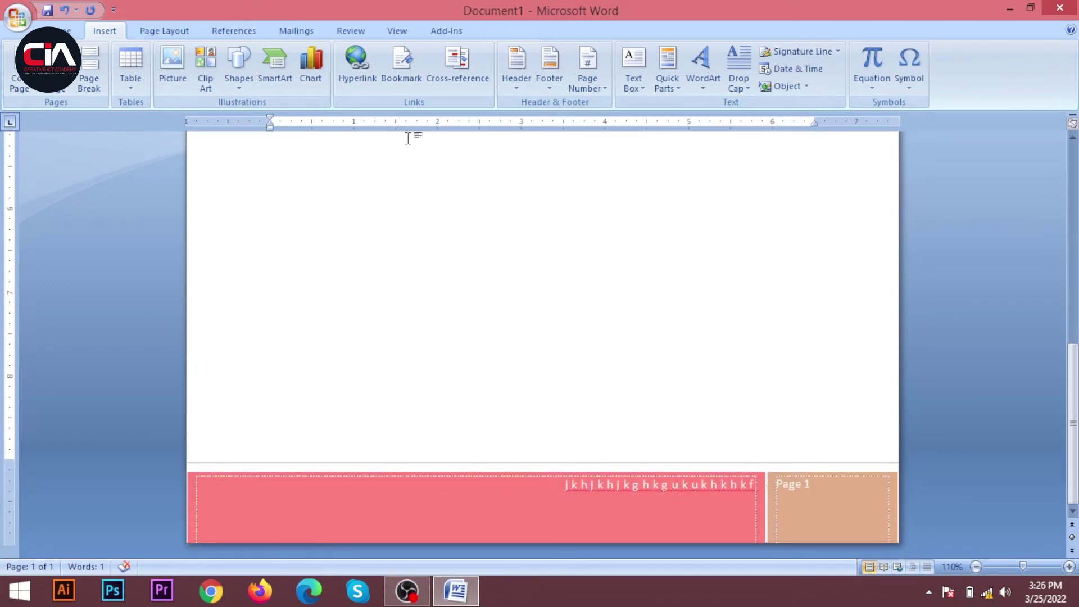
click(549, 73)
click(572, 460)
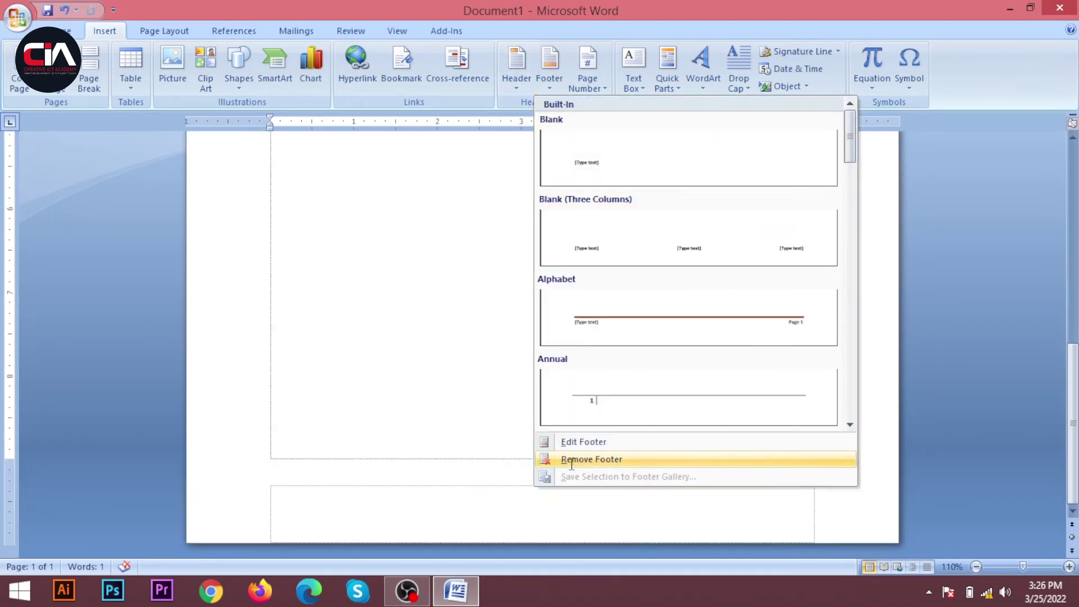
Delete the sample text line "ffhfhfh" from the document body
scroll(429, 369, up, 10)
text(ffhfhfh)
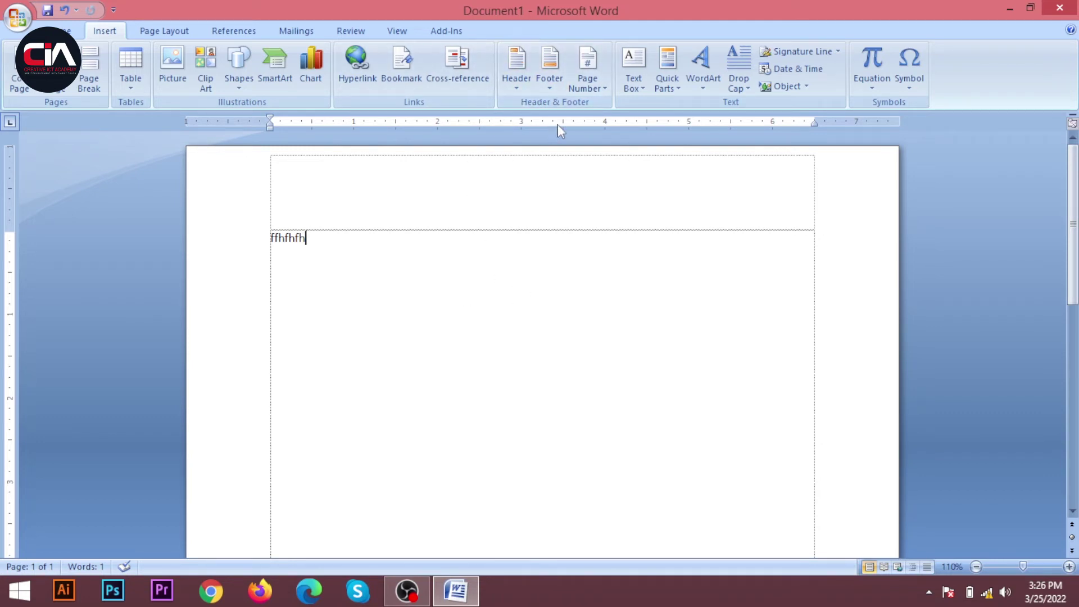
click(210, 244)
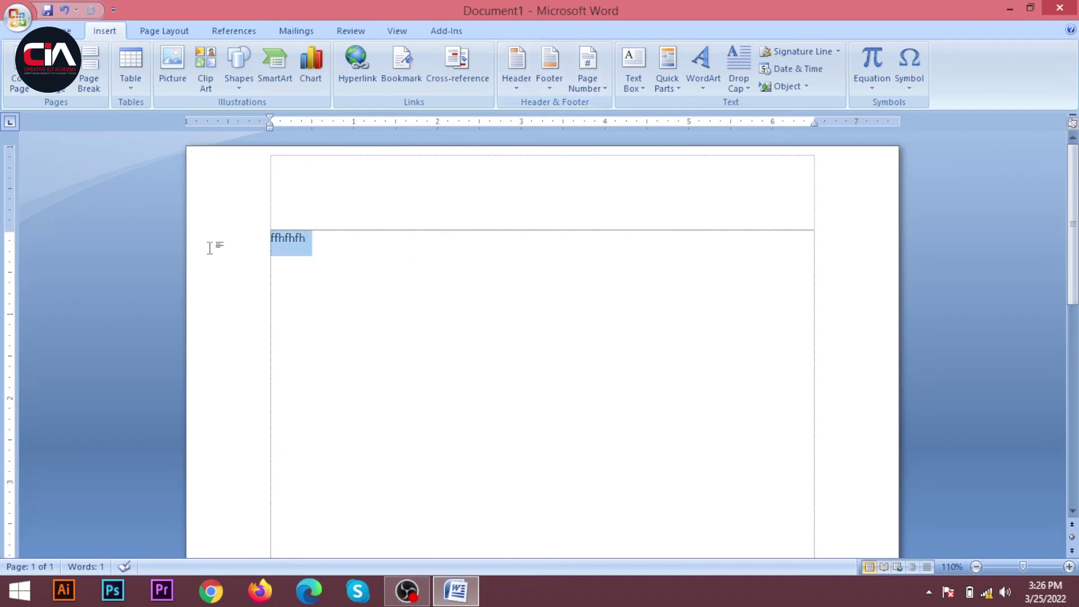
key(Delete)
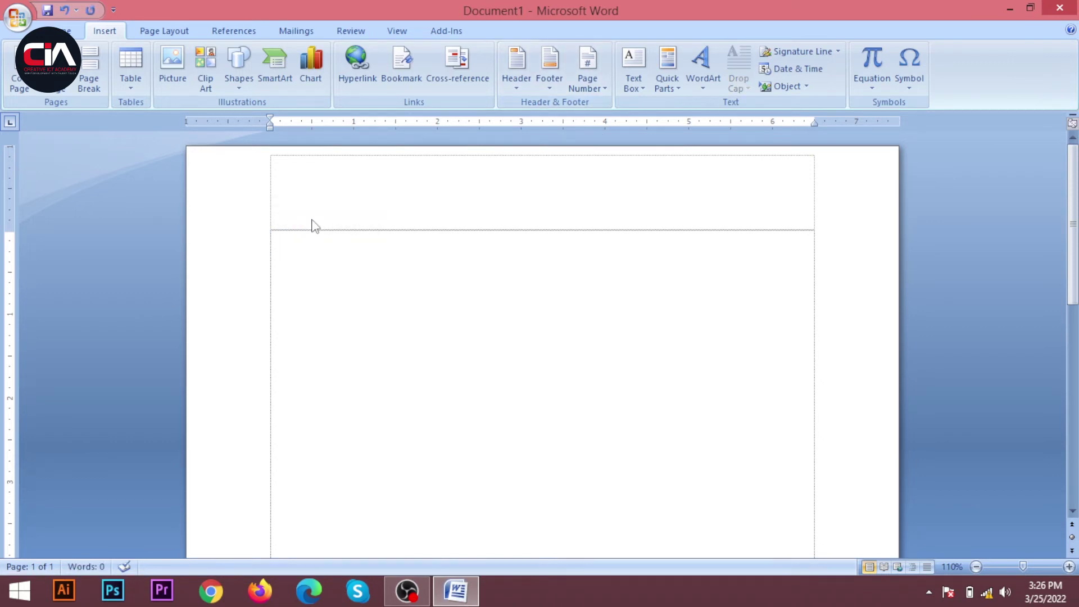
Examine the header and footer areas of the page and the available page number positions
scroll(491, 436, down, 6)
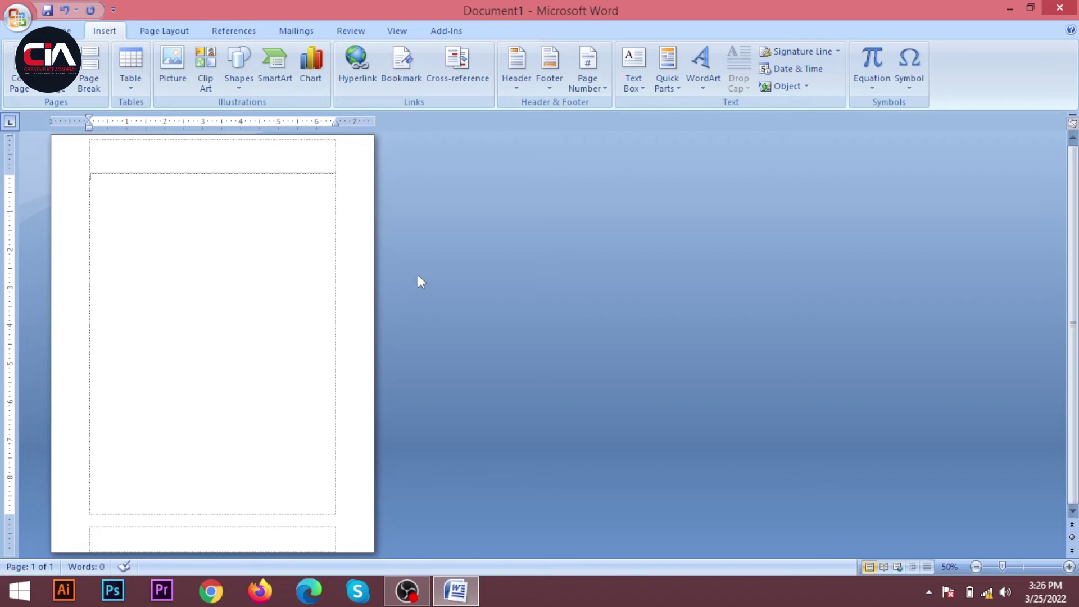
scroll(270, 301, up, 2)
scroll(306, 286, up, 2)
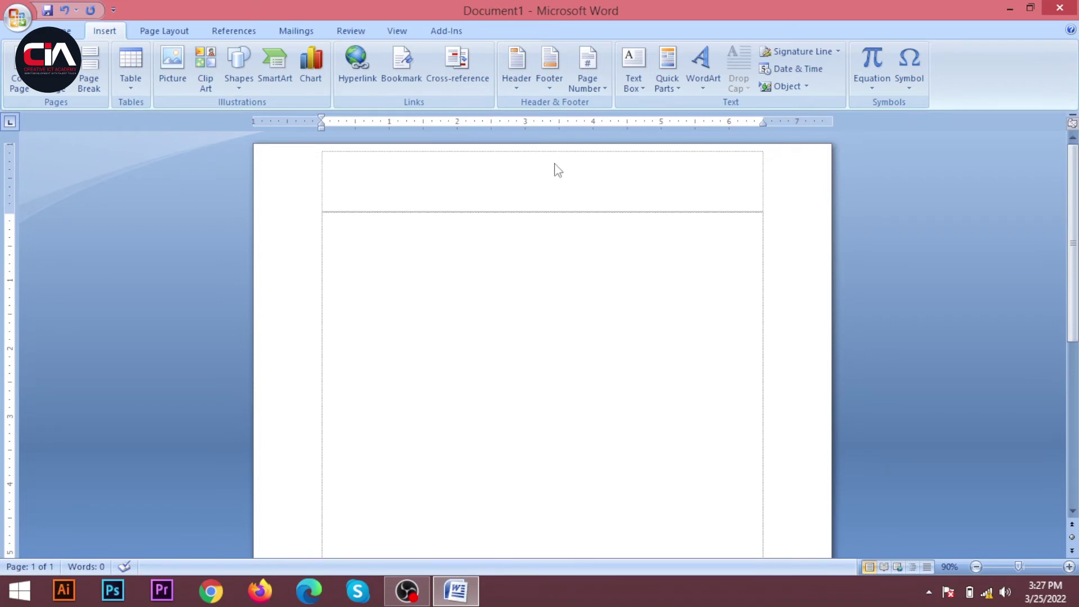
click(605, 90)
mouse_move(616, 105)
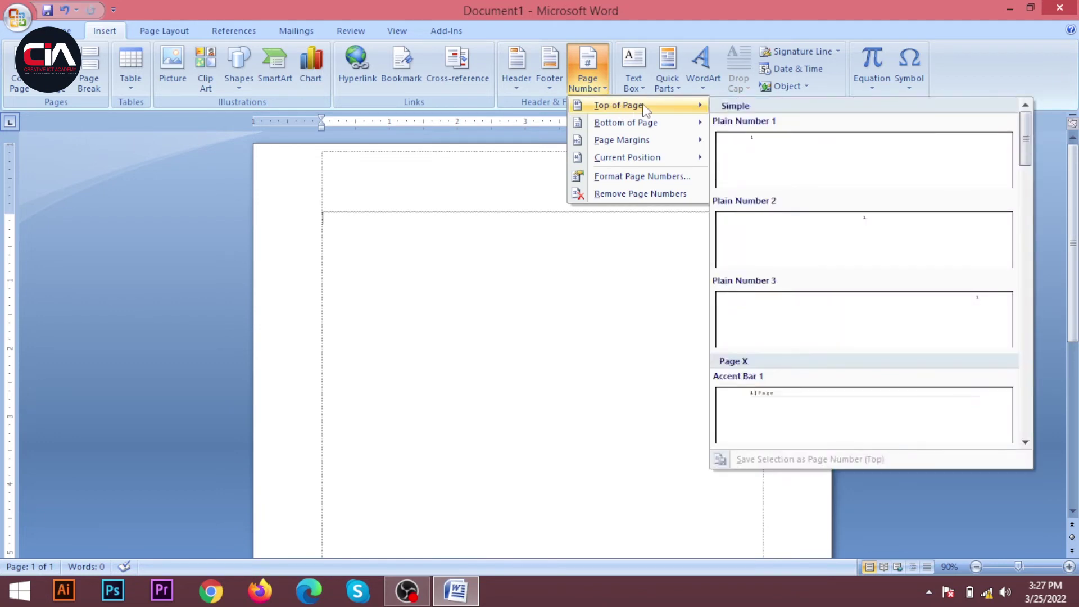
click(543, 238)
scroll(451, 224, up, 5)
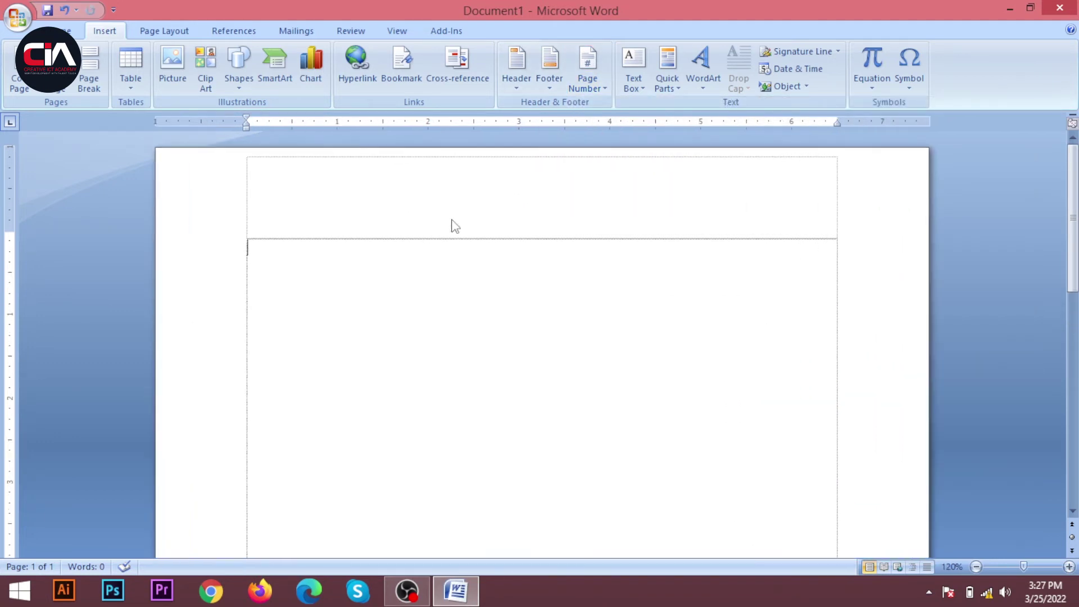
scroll(581, 293, down, 8)
scroll(581, 293, down, 4)
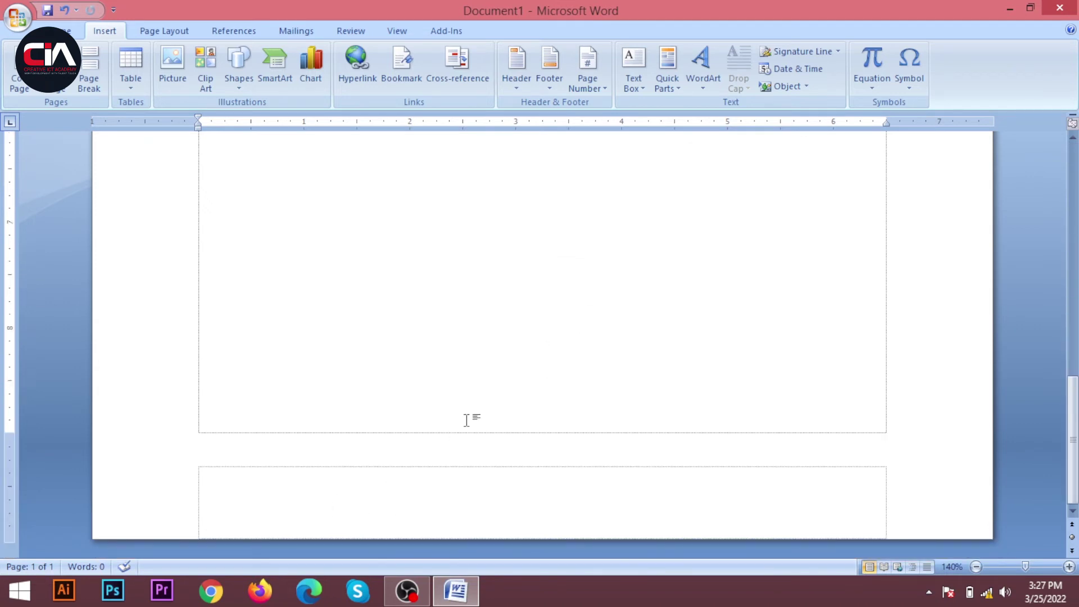
scroll(622, 223, up, 12)
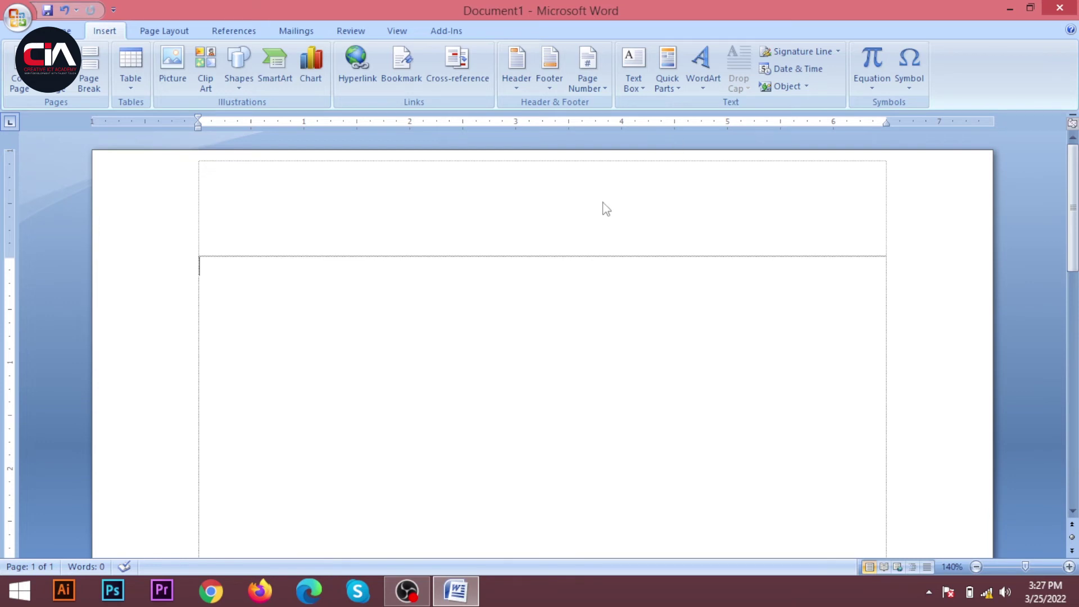
Insert a page number at the top of the page in the Plain Number 2 style and return to the document body
click(606, 93)
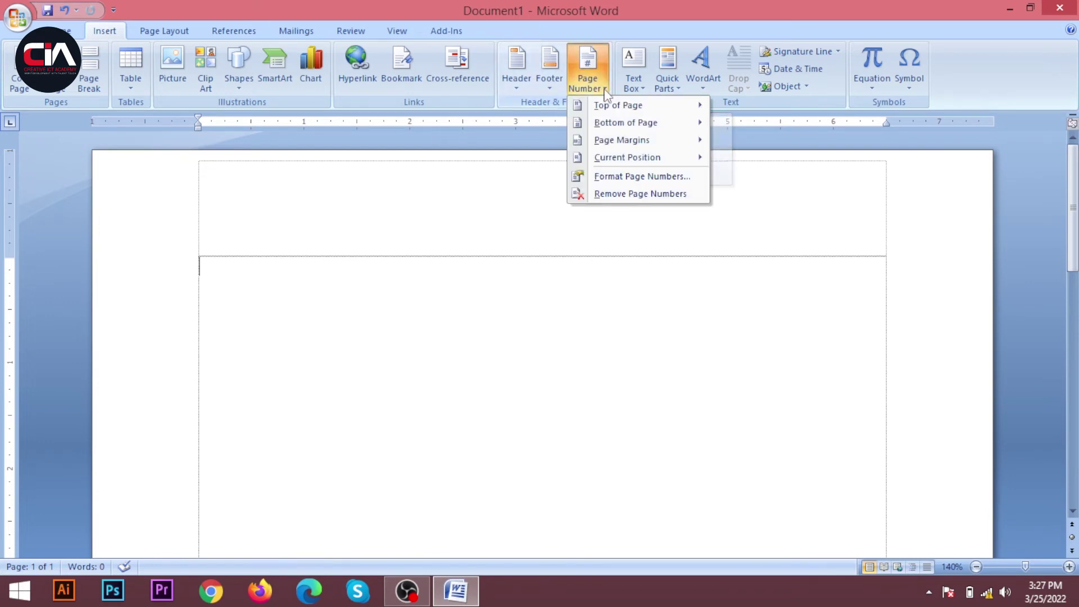
mouse_move(641, 113)
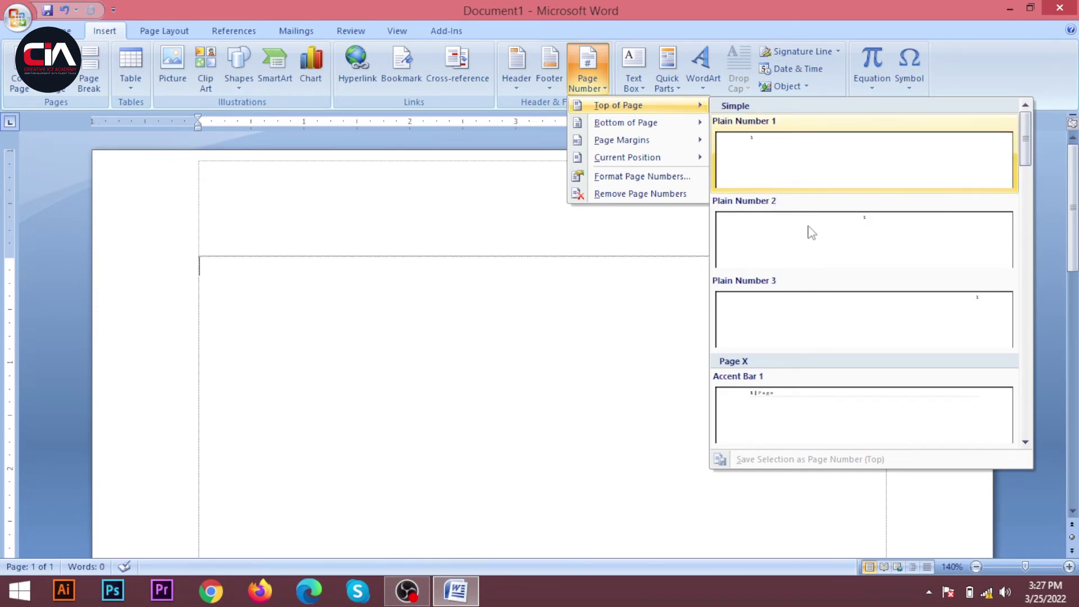
scroll(872, 353, down, 3)
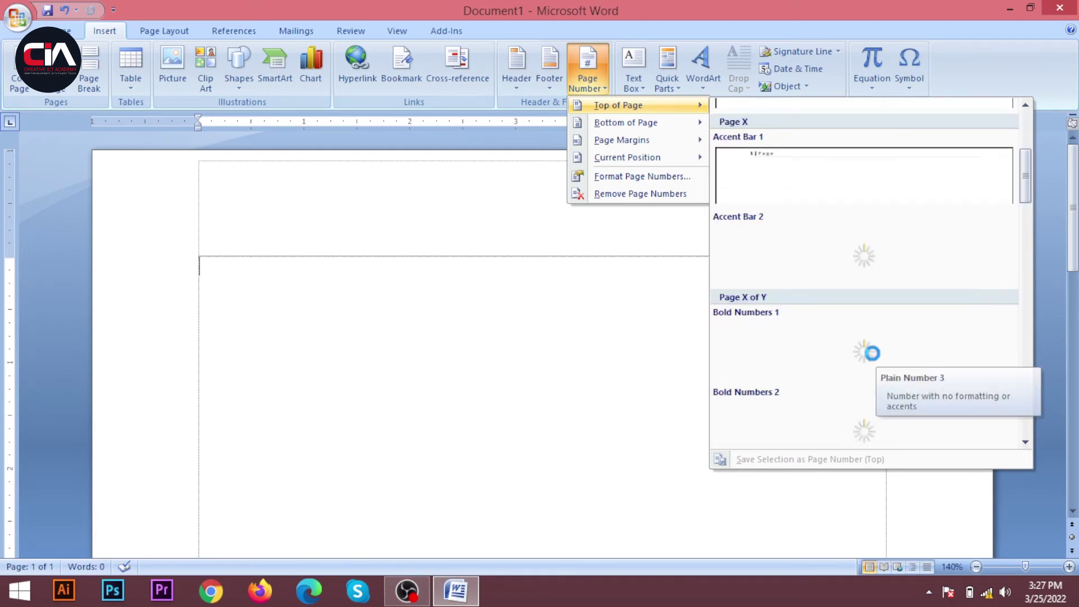
scroll(757, 272, down, 3)
scroll(832, 212, up, 3)
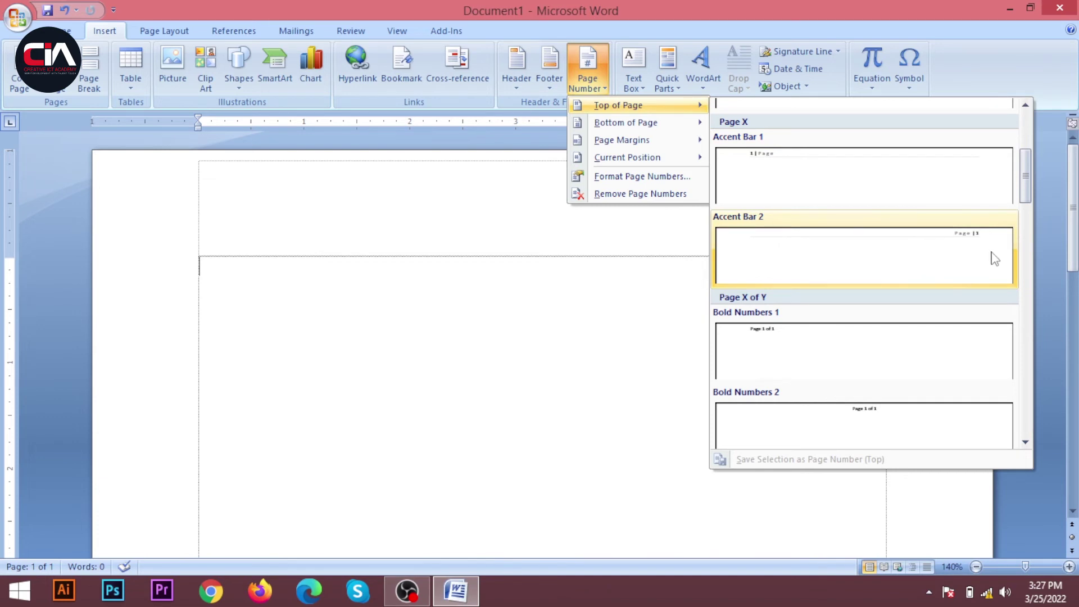
scroll(838, 371, down, 3)
scroll(815, 312, down, 3)
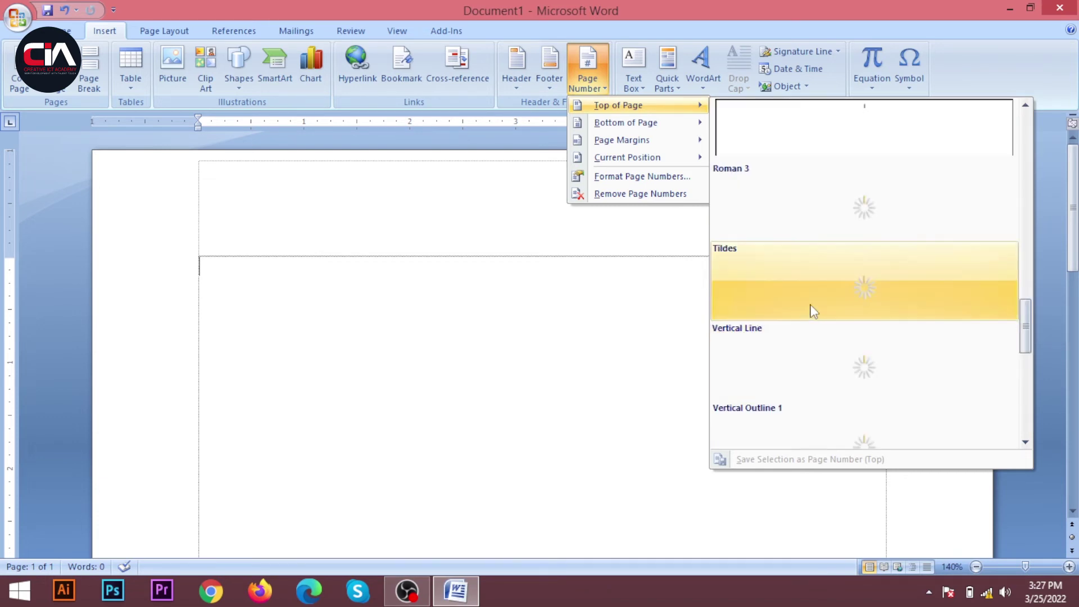
scroll(832, 323, down, 3)
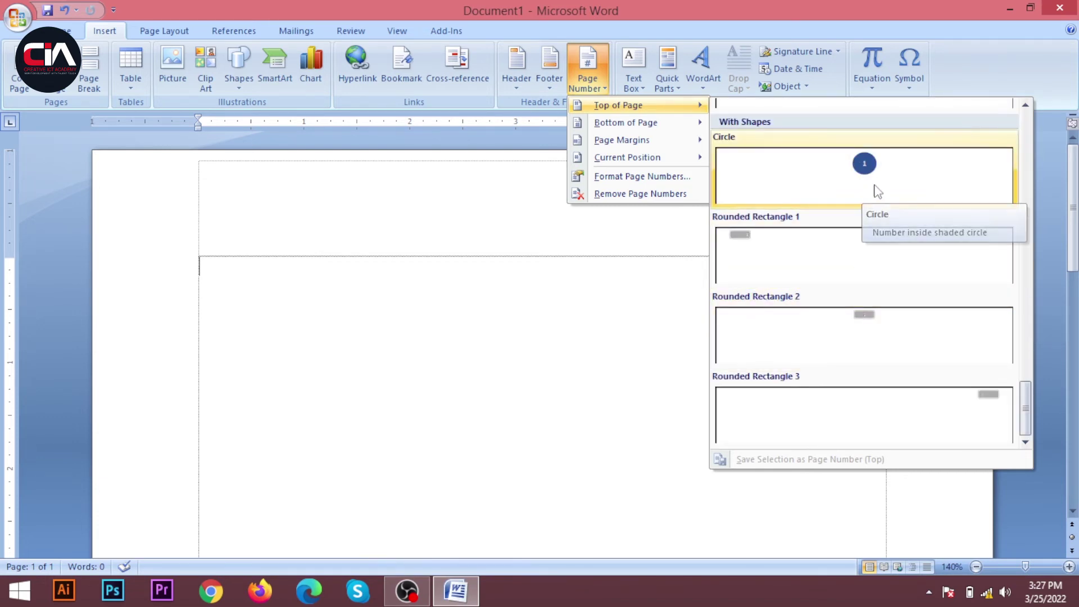
scroll(865, 337, up, 10)
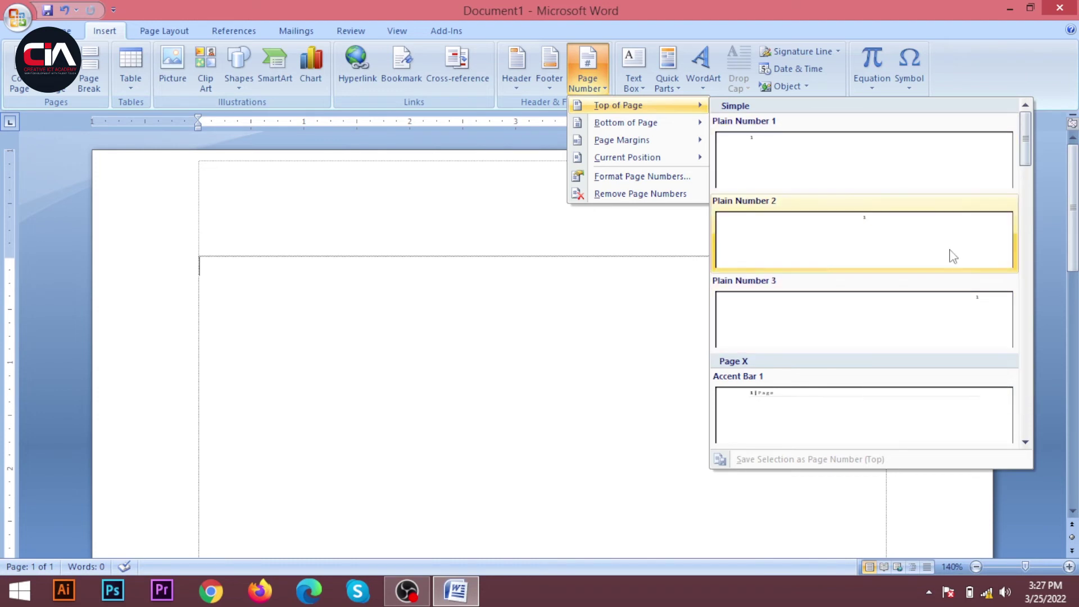
click(887, 241)
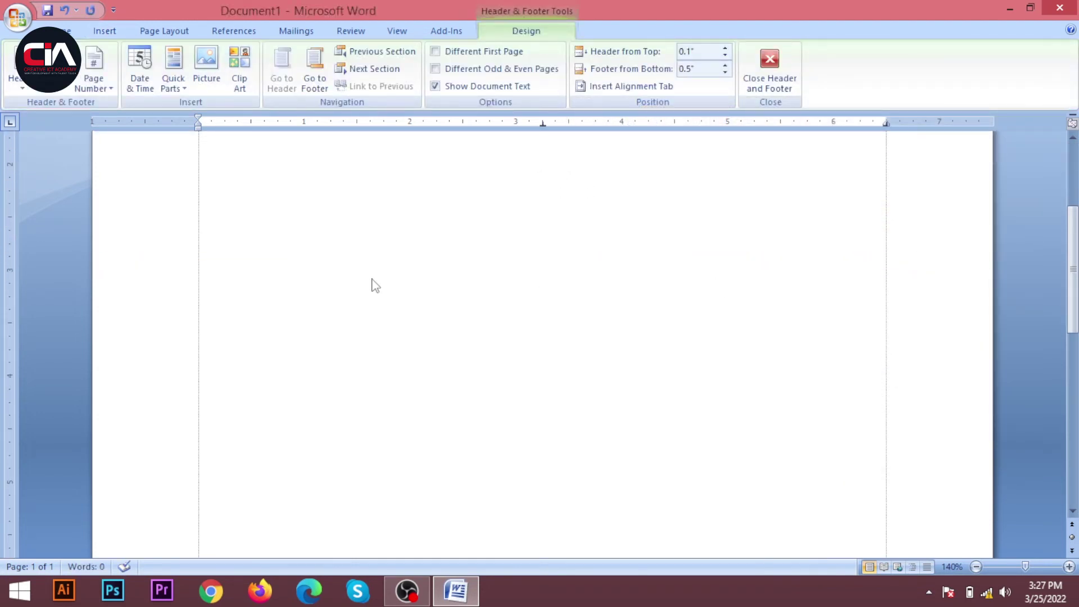
double_click(374, 279)
Insert a page break in the body to add a second page to the document
scroll(472, 355, down, 1)
scroll(472, 361, down, 9)
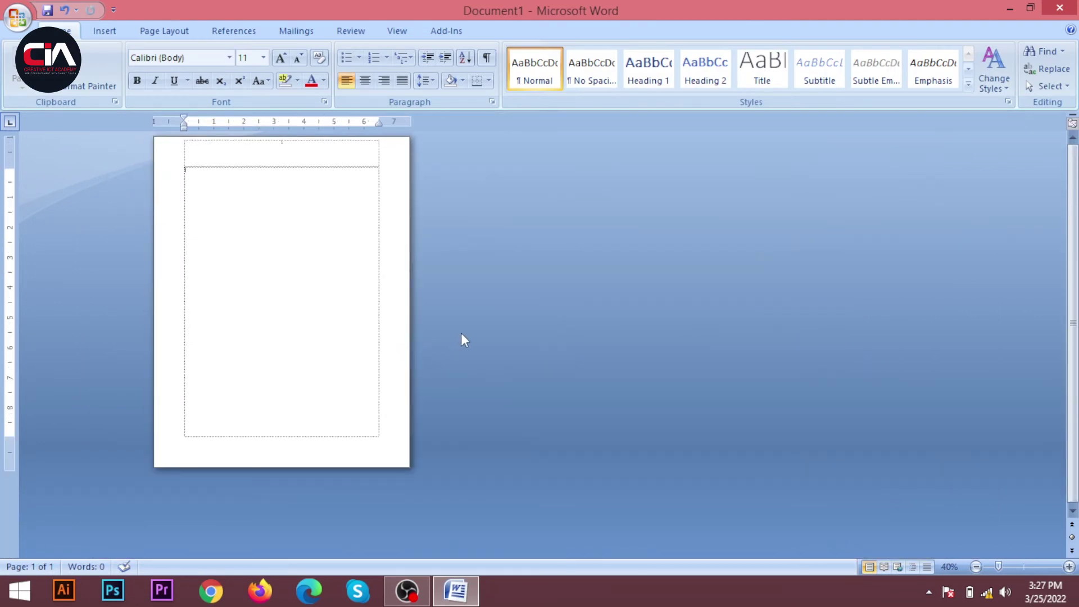
key(ctrl+Return)
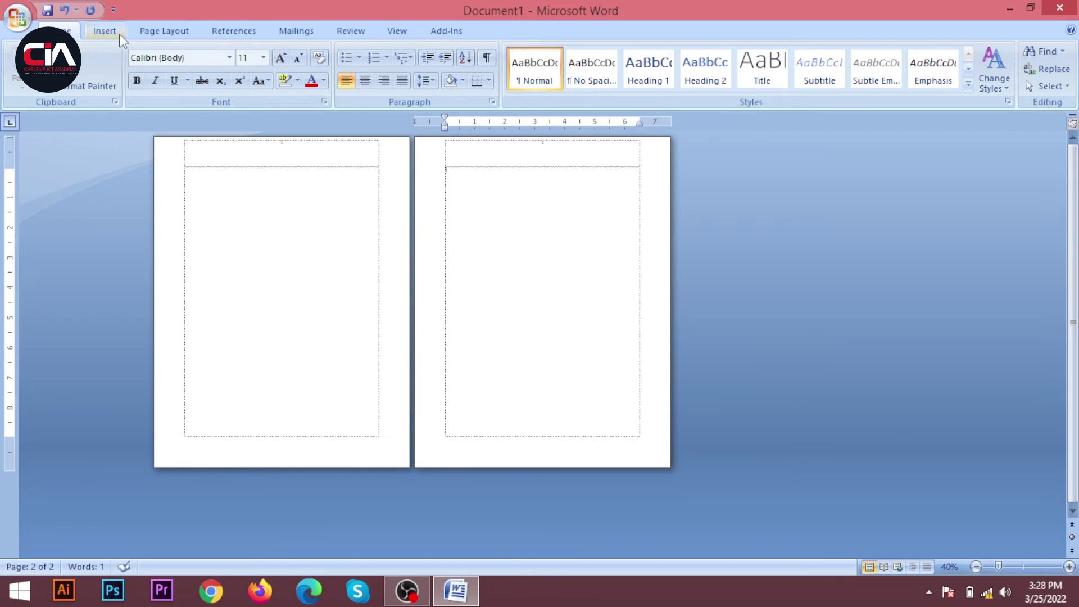
Insert page breaks to add a third and a fourth page to the document
click(107, 31)
click(89, 82)
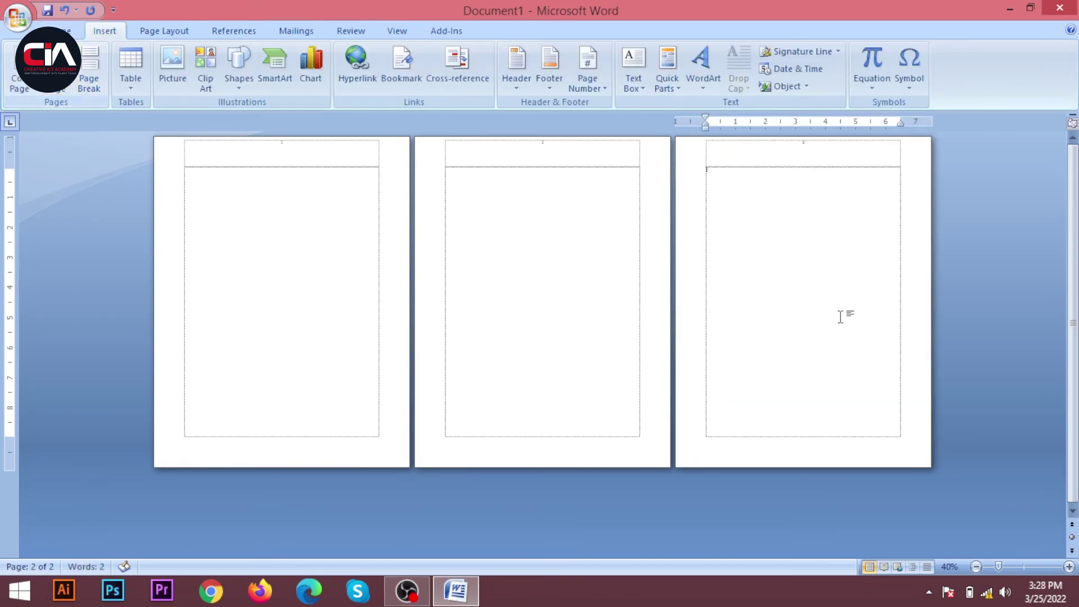
scroll(638, 282, up, 7)
scroll(462, 297, up, 15)
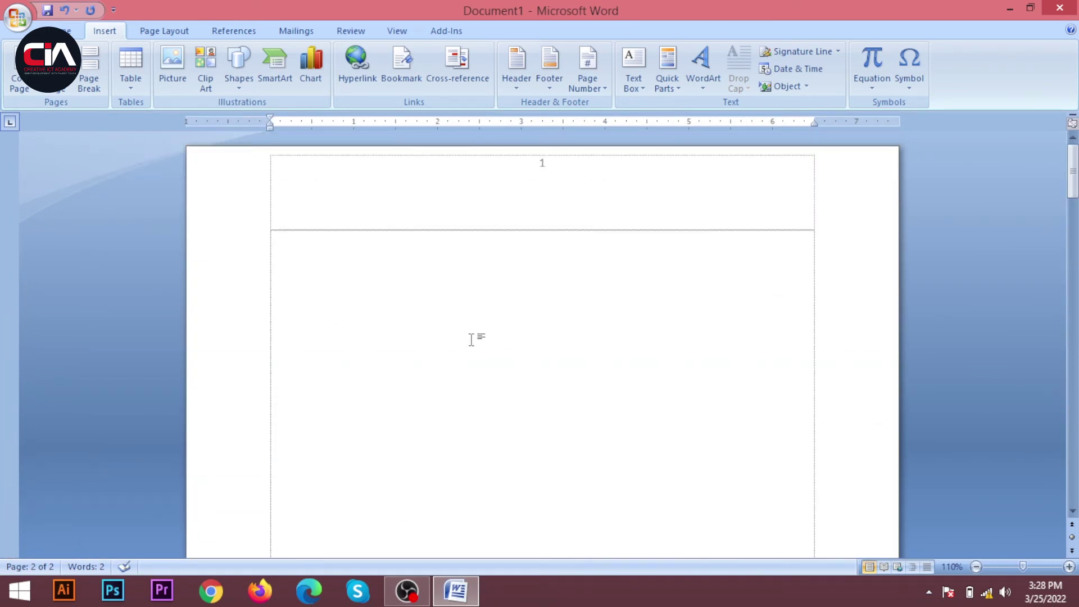
scroll(535, 221, up, 4)
scroll(552, 260, down, 3)
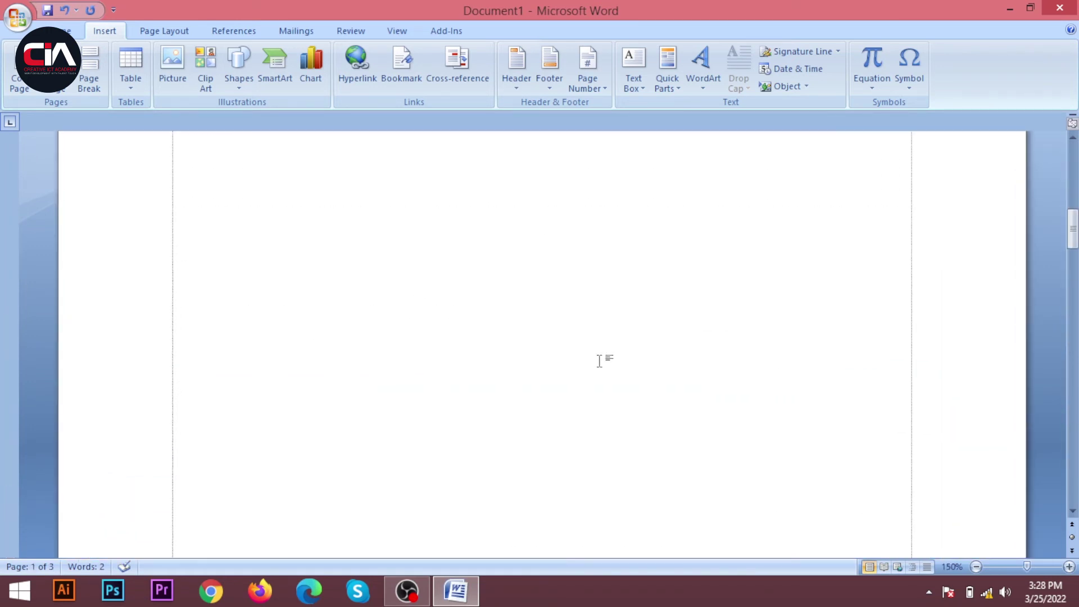
scroll(546, 313, down, 5)
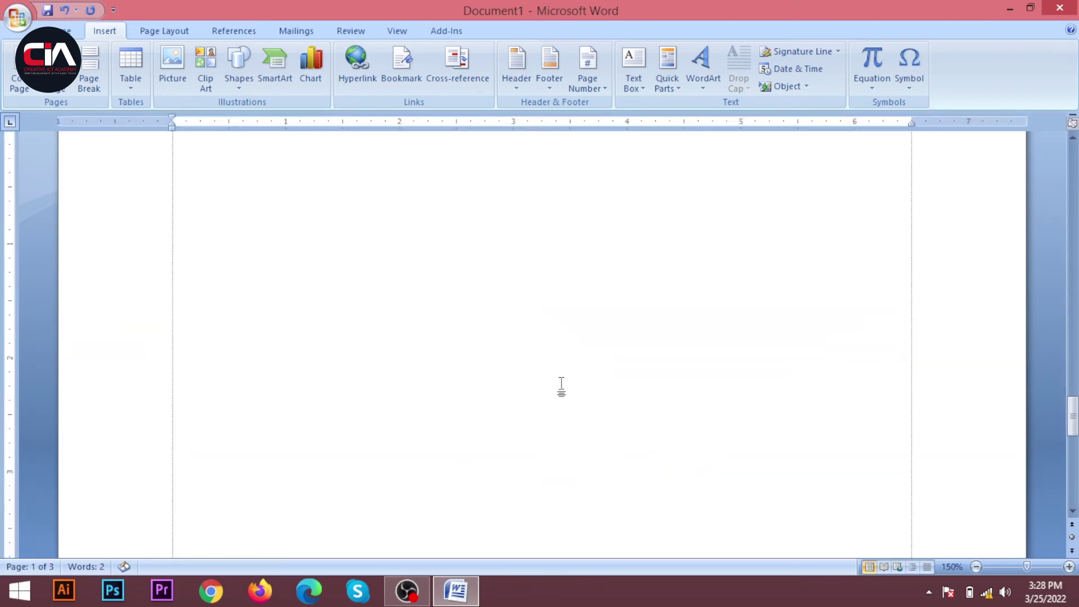
scroll(571, 429, down, 5)
key(ctrl+Return)
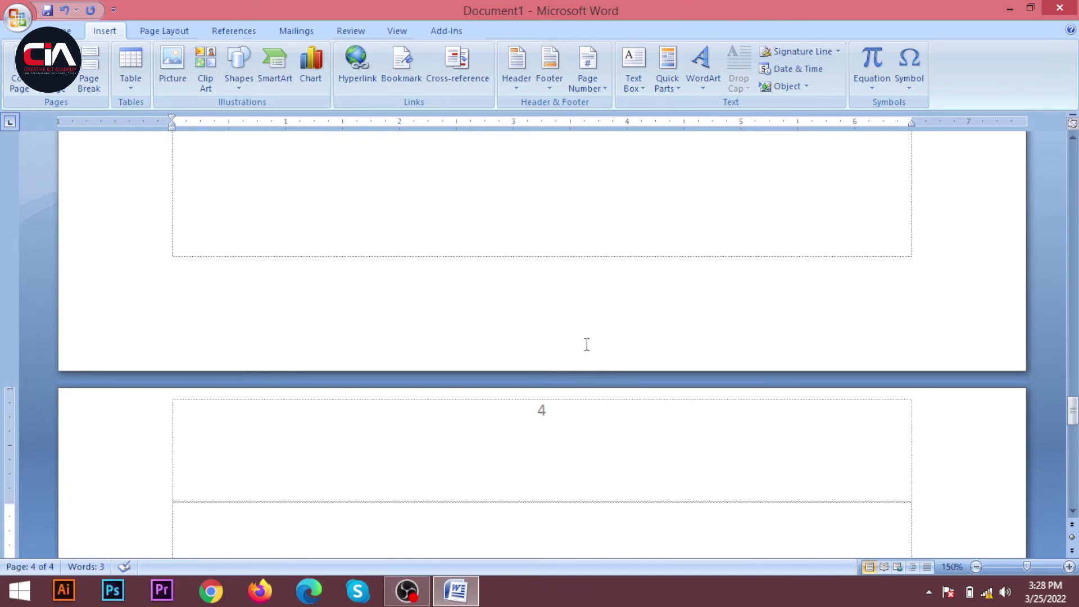
Change the page number at the top of the pages to the Circle style and return to the document body
scroll(579, 345, down, 4)
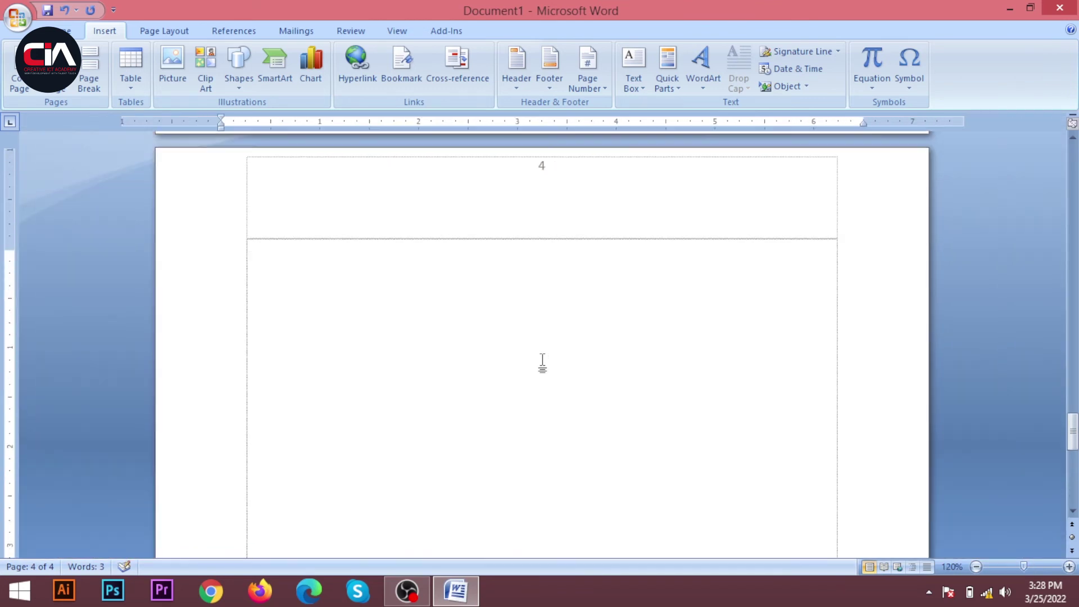
scroll(547, 361, up, 6)
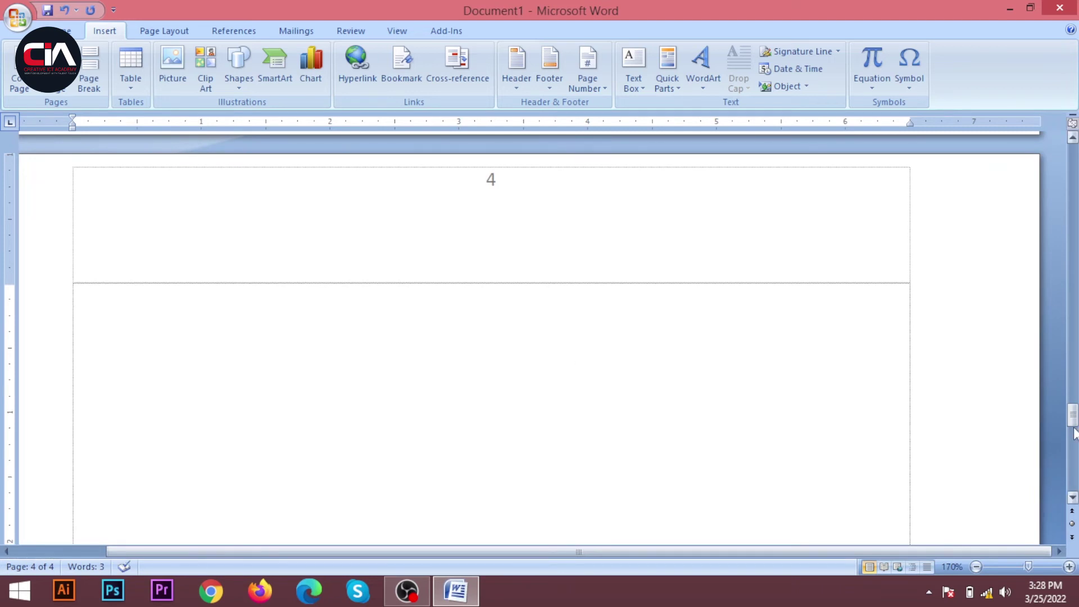
drag(1074, 430, 1072, 157)
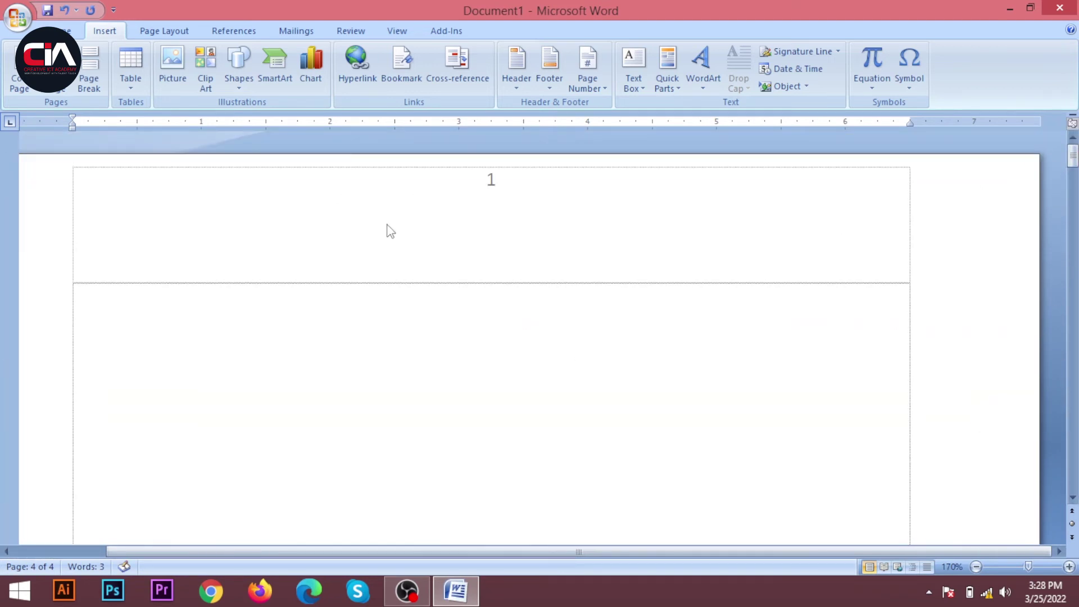
click(589, 81)
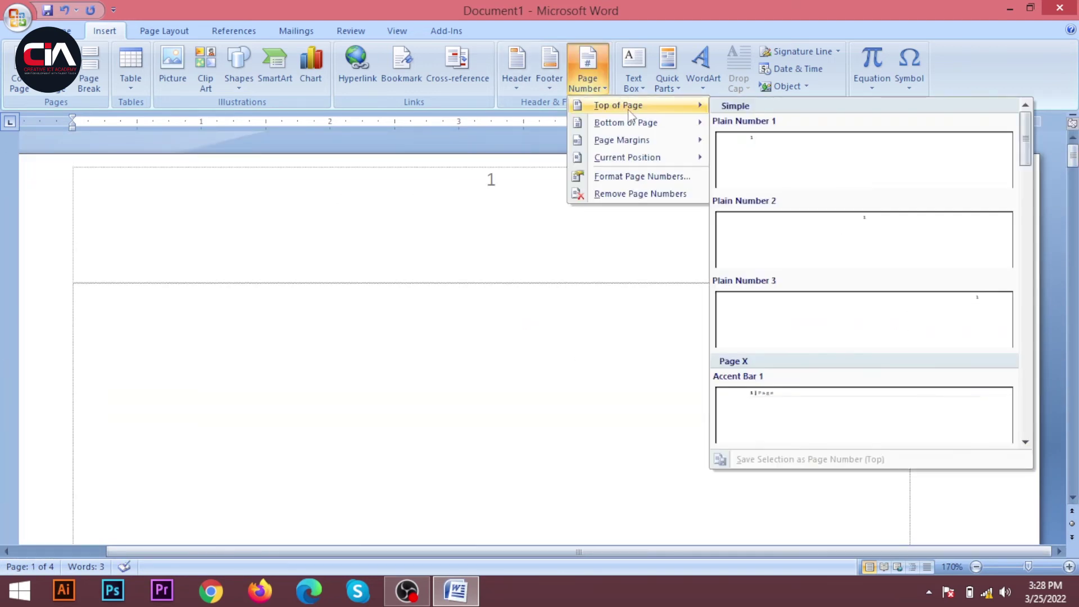
scroll(836, 352, down, 6)
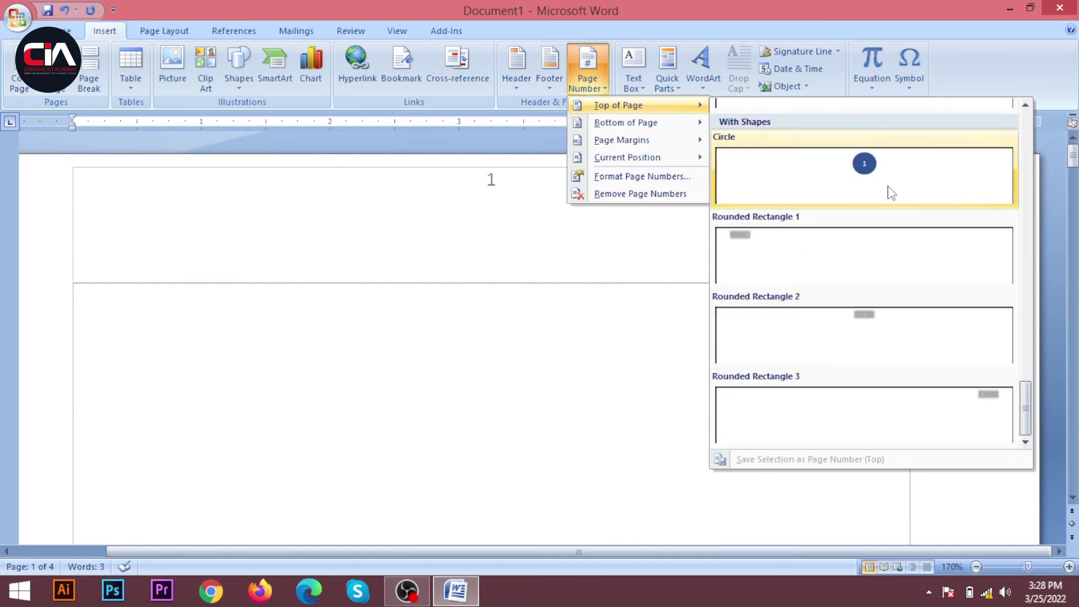
click(897, 186)
drag(1073, 419, 1074, 323)
scroll(552, 379, up, 15)
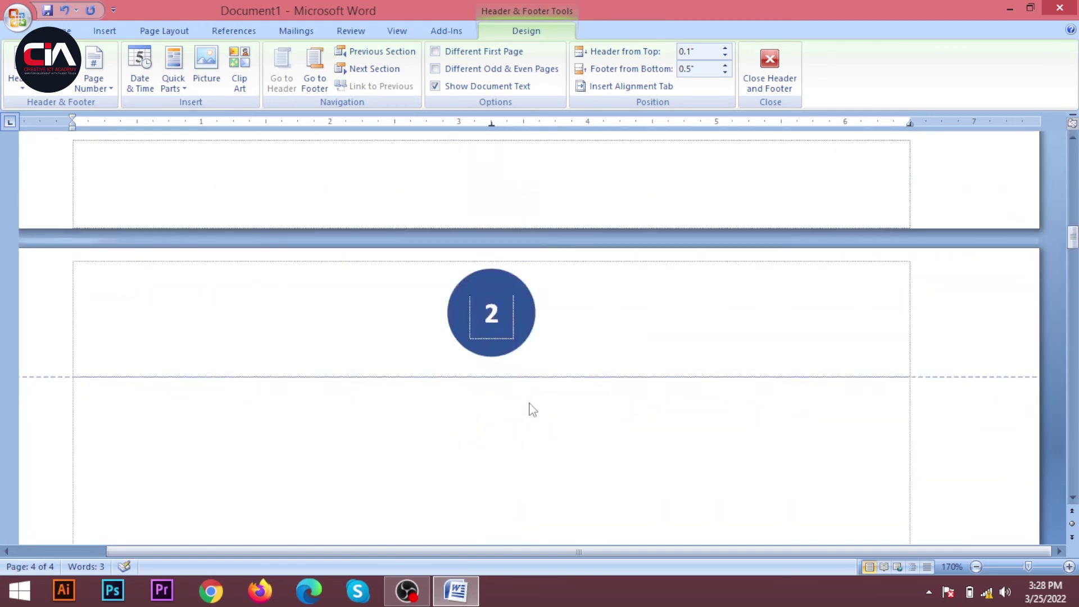
scroll(530, 404, down, 13)
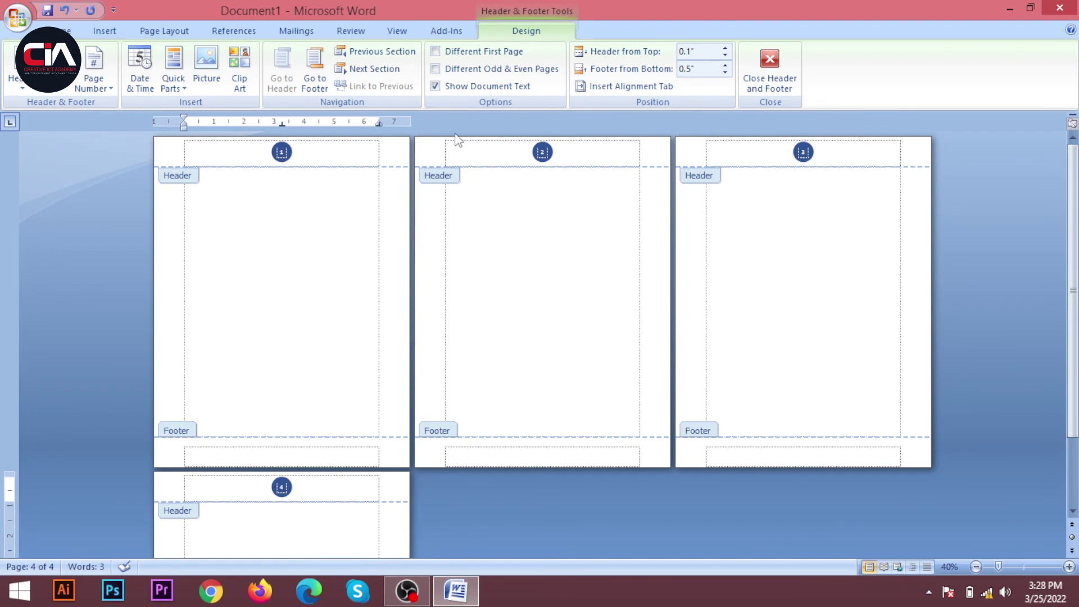
click(770, 70)
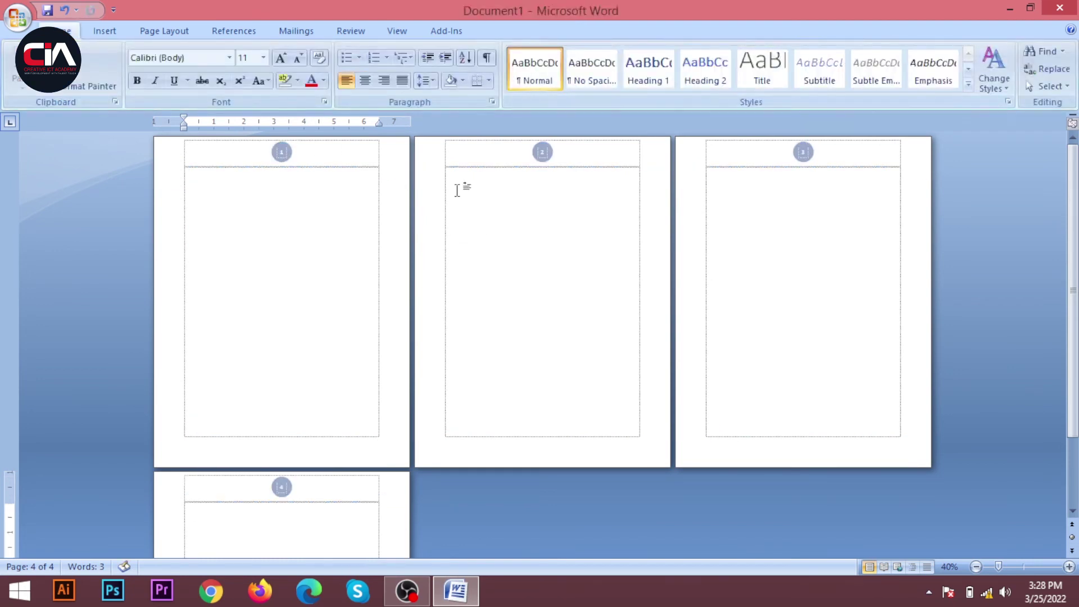
Browse the bottom-of-page number styles and insert the Thick Line page number in the footer
click(107, 32)
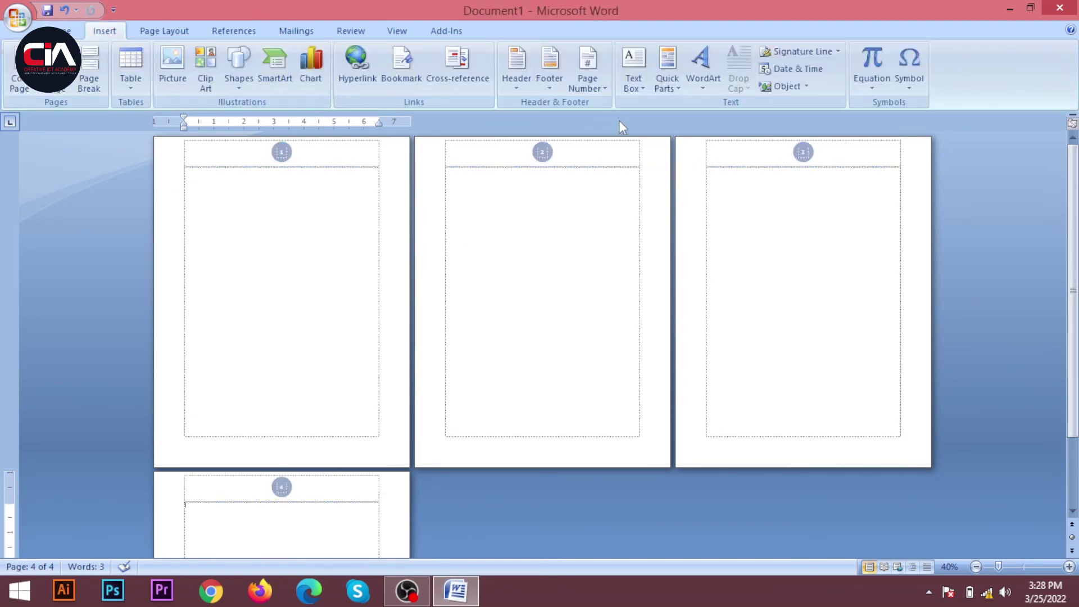
click(588, 70)
mouse_move(636, 125)
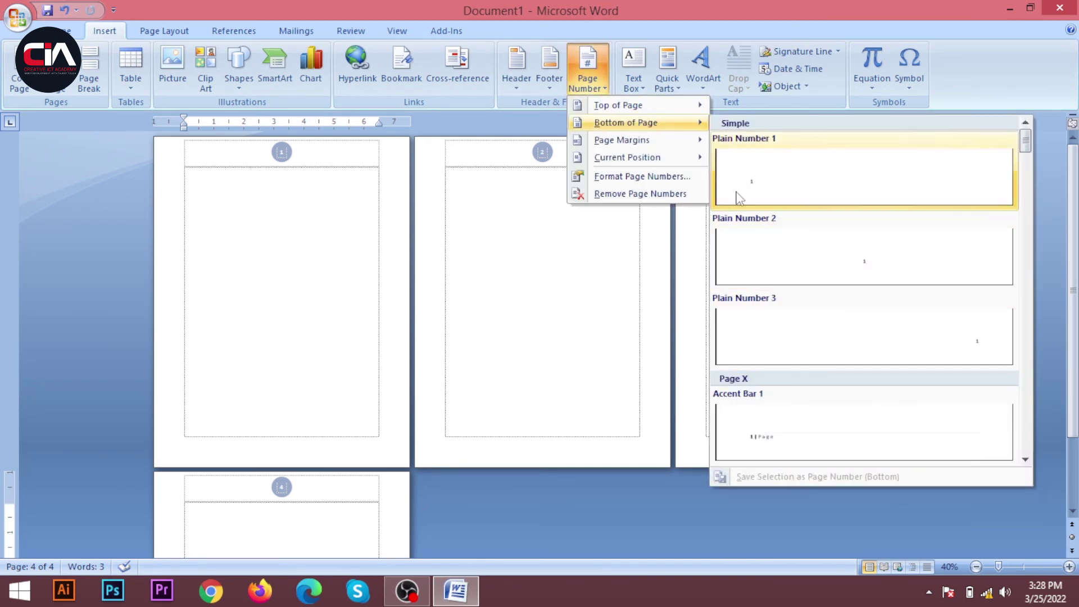
key(Escape)
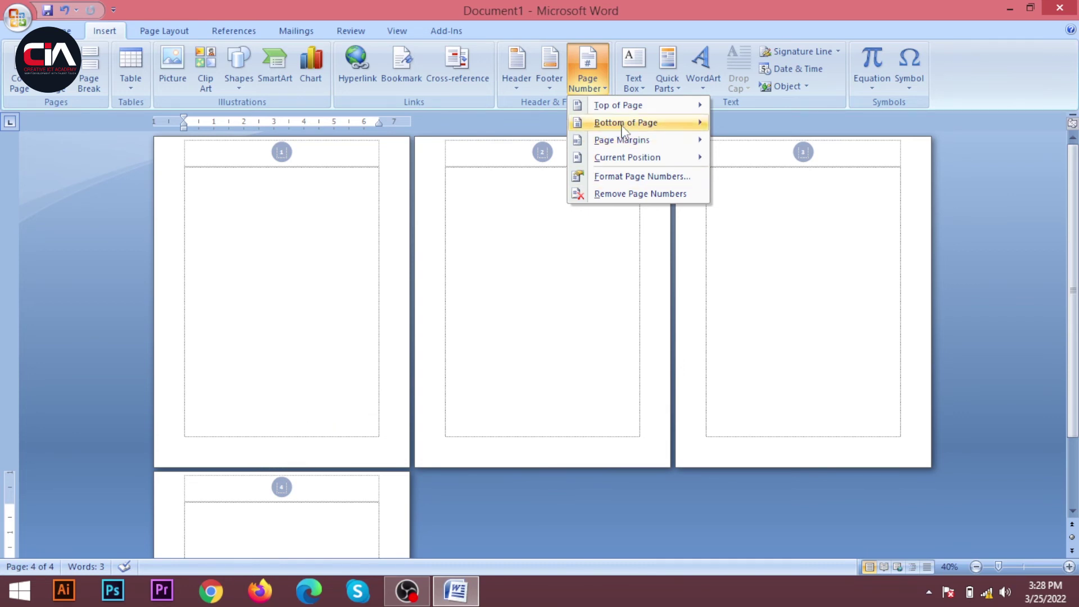
mouse_move(631, 128)
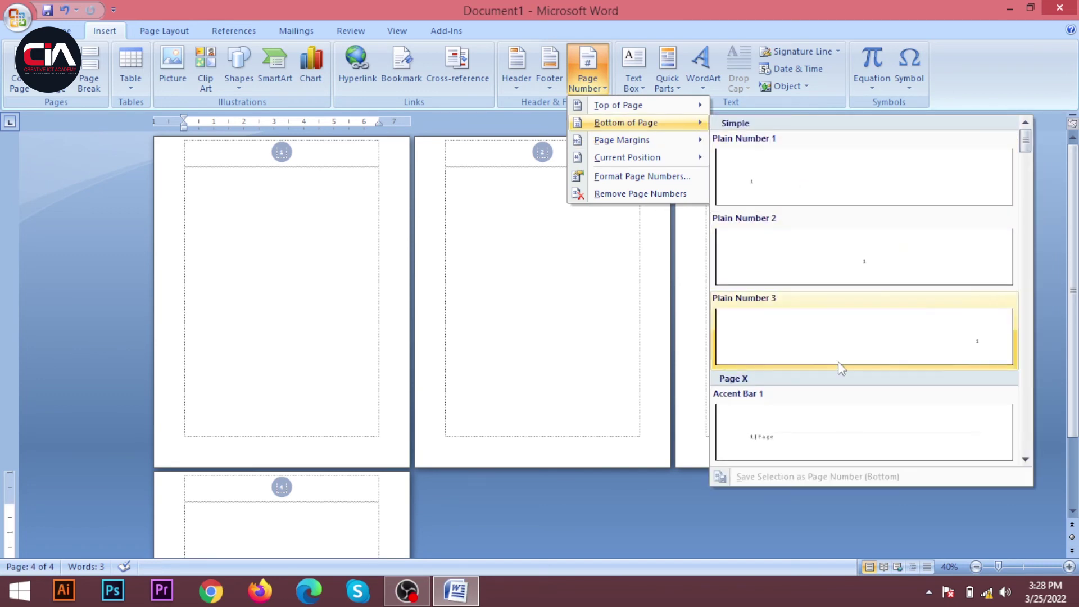
scroll(834, 368, down, 6)
scroll(831, 340, down, 3)
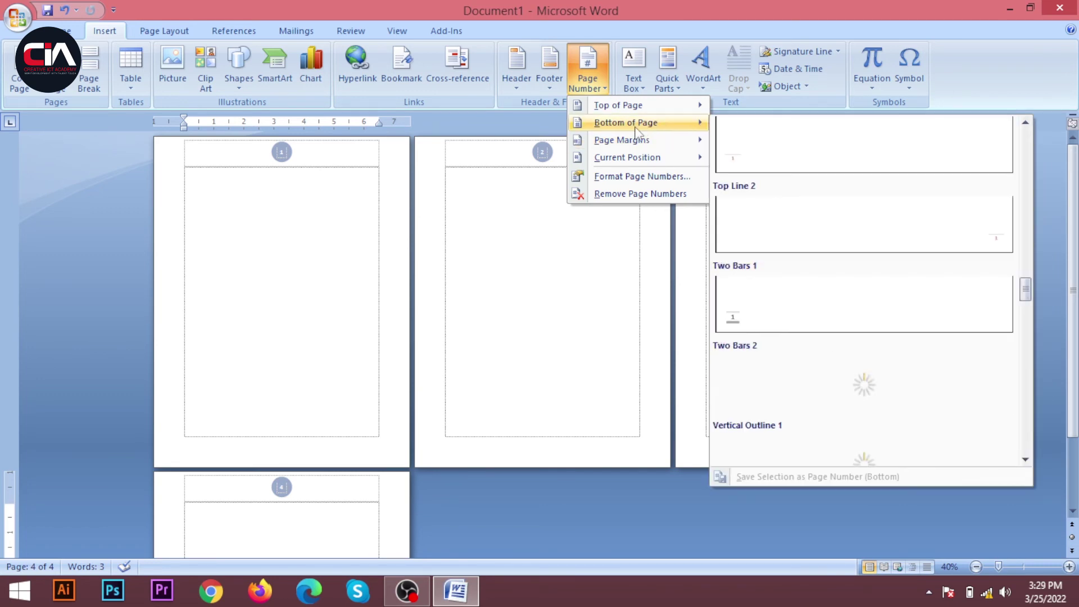
mouse_move(637, 110)
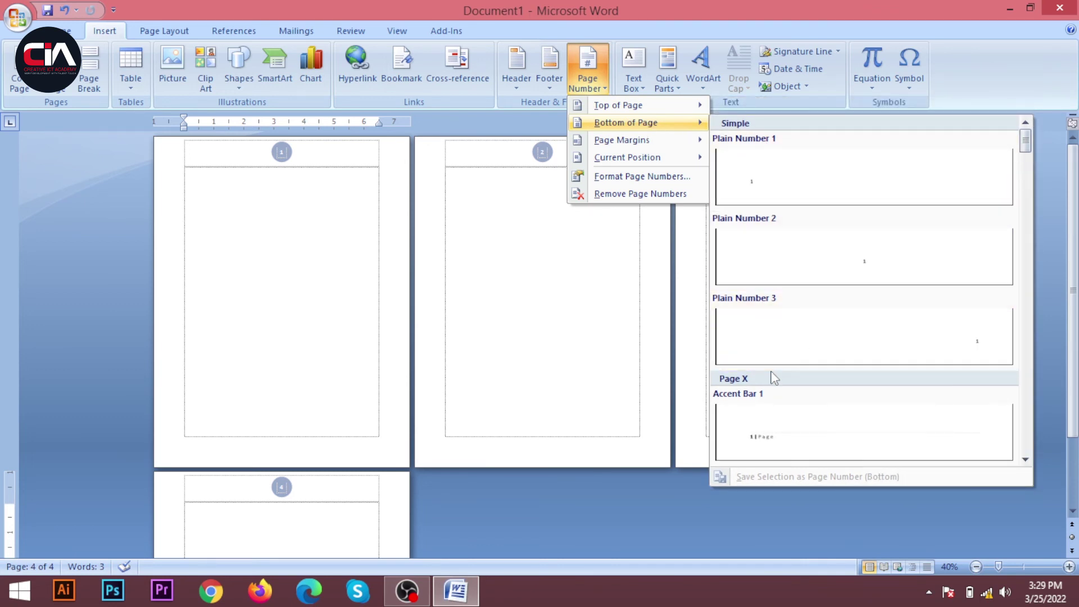
scroll(782, 374, down, 8)
scroll(787, 386, down, 8)
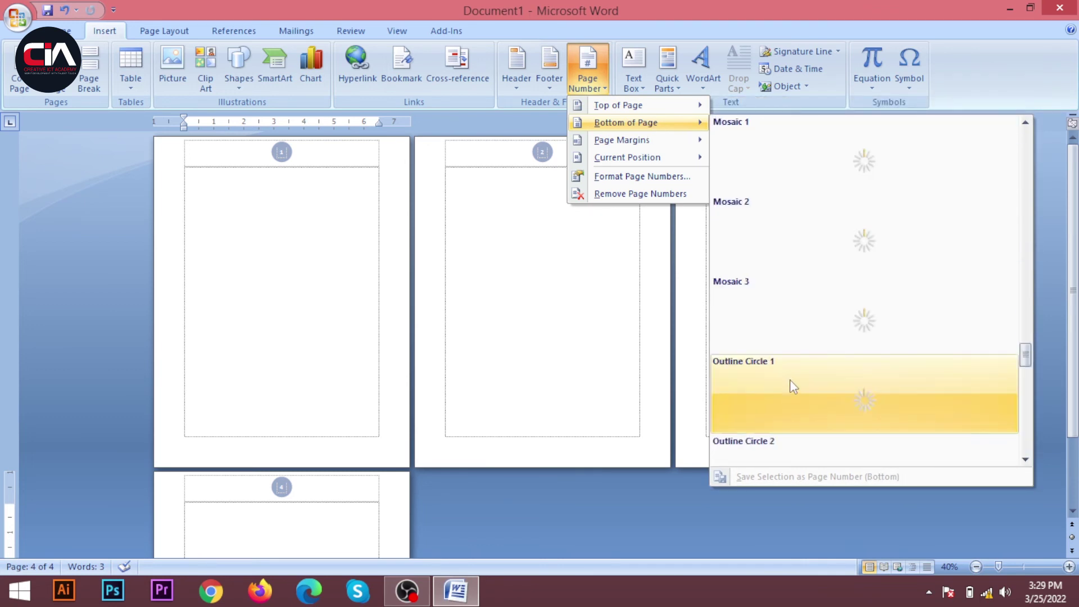
scroll(837, 337, down, 8)
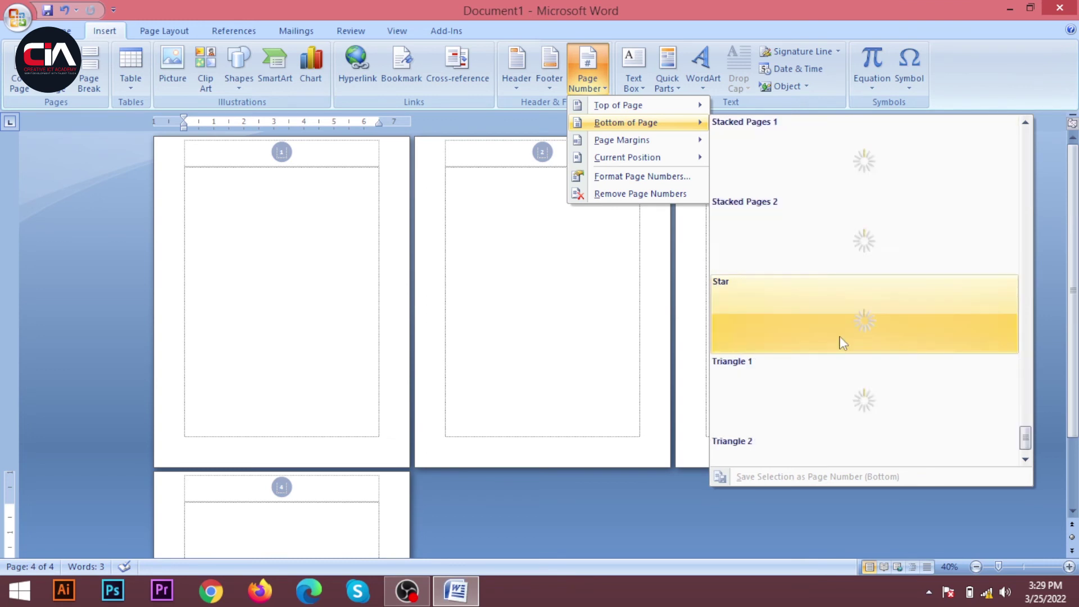
scroll(838, 388, up, 20)
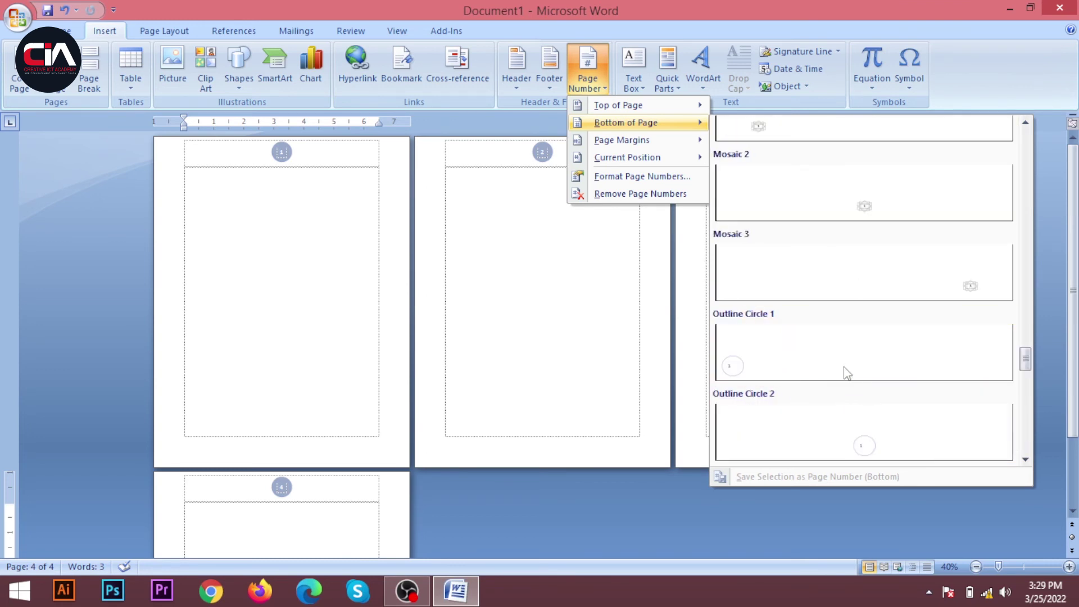
scroll(849, 315, down, 10)
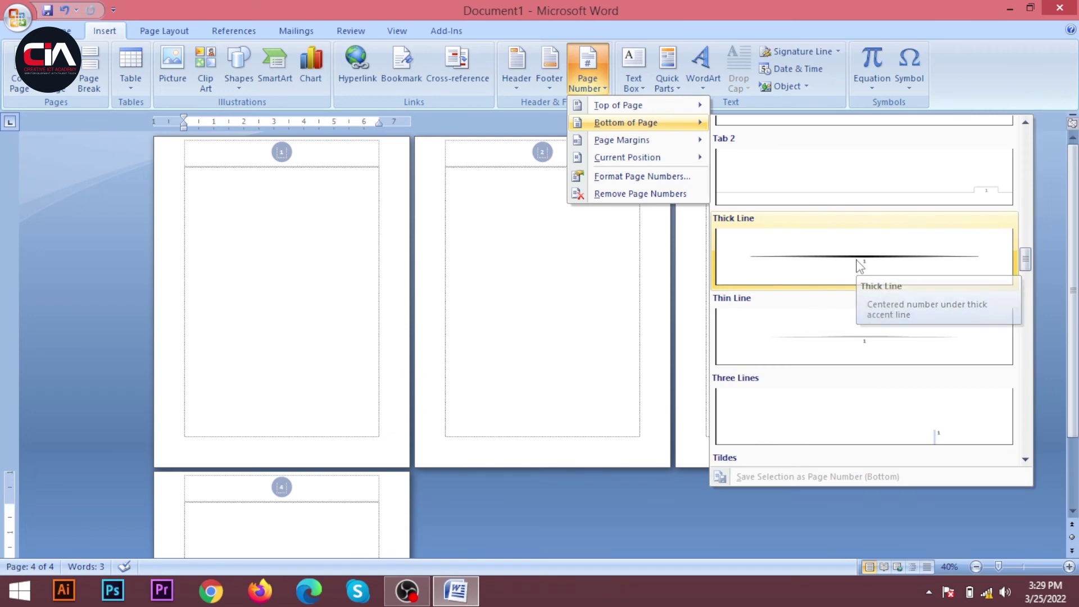
click(858, 261)
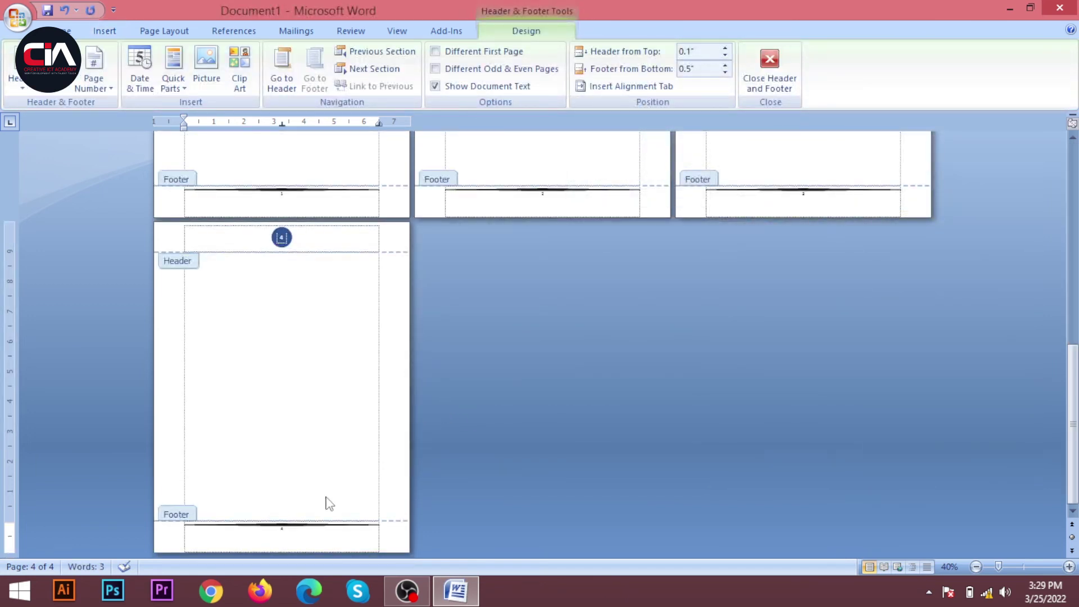
Examine the page numbers in the headers and footers across all four pages
ctrl+scroll(328, 501, up, 9)
ctrl+scroll(486, 485, up, 4)
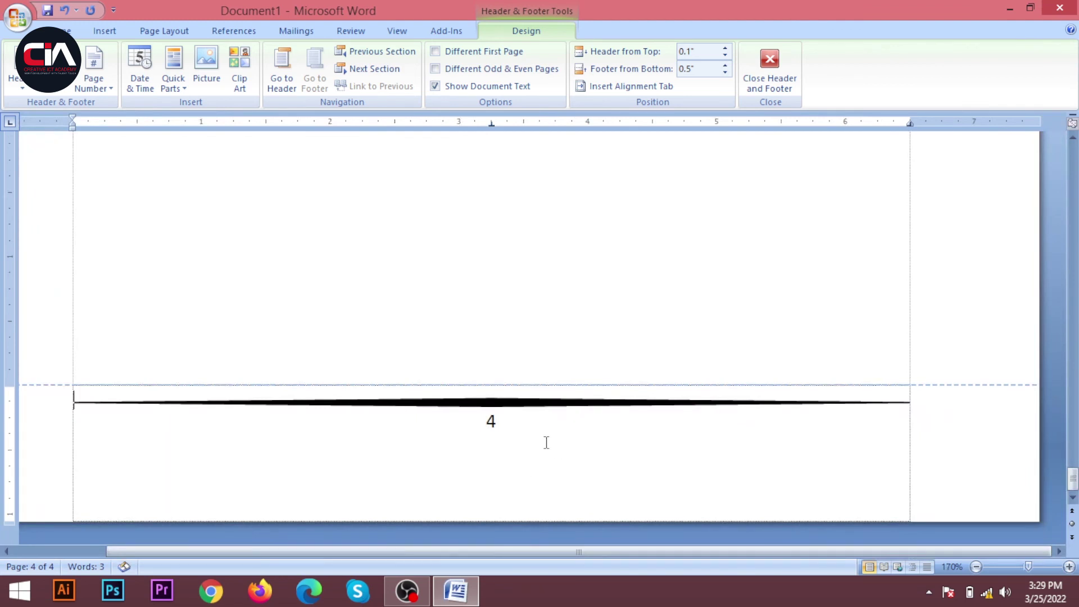
scroll(464, 444, up, 15)
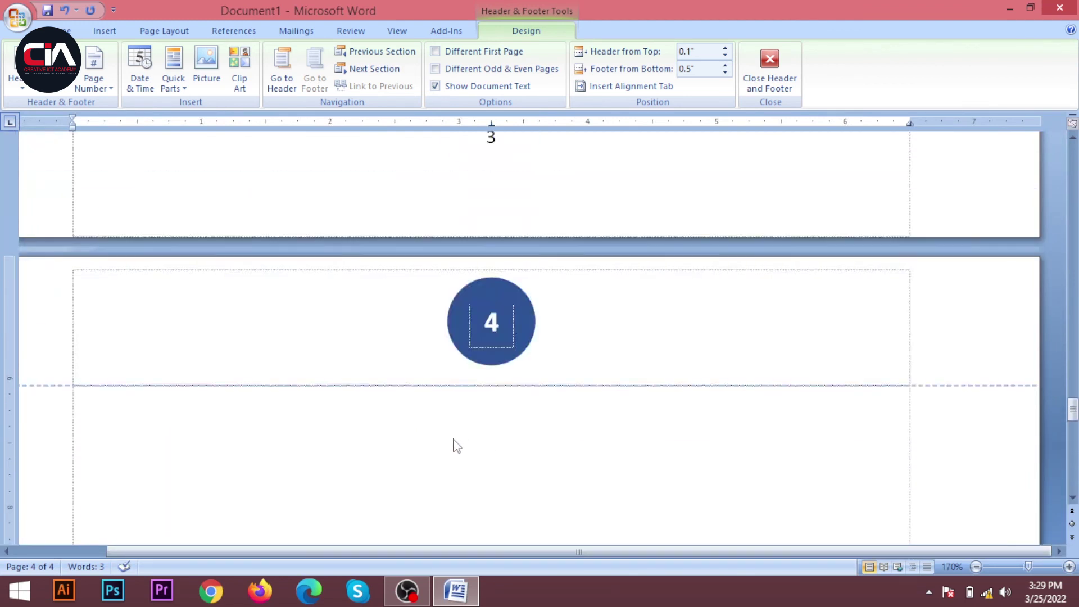
scroll(455, 444, up, 10)
ctrl+scroll(453, 441, down, 12)
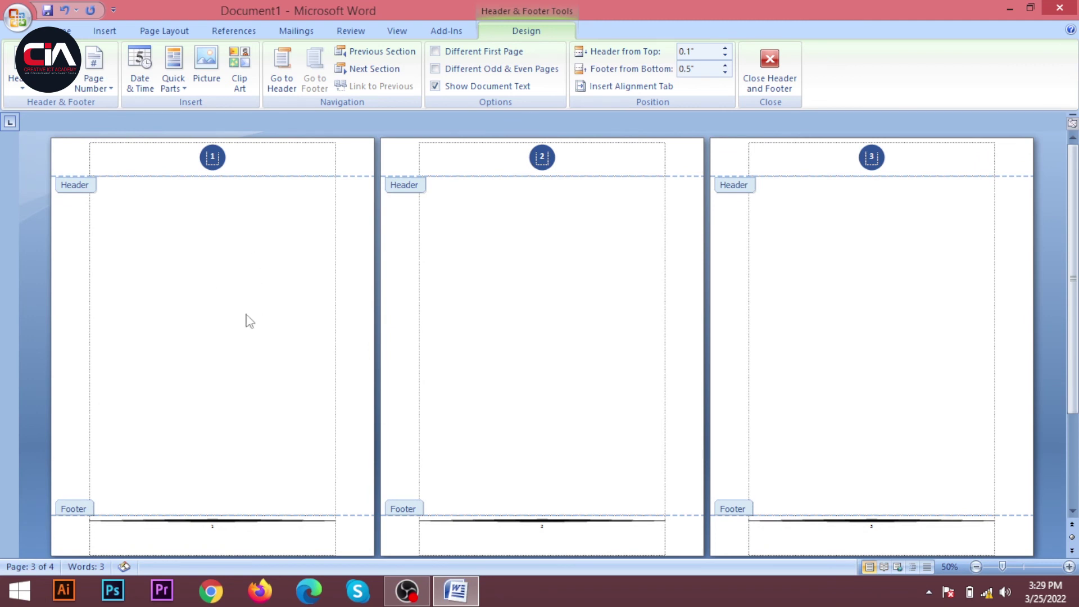
scroll(431, 274, down, 20)
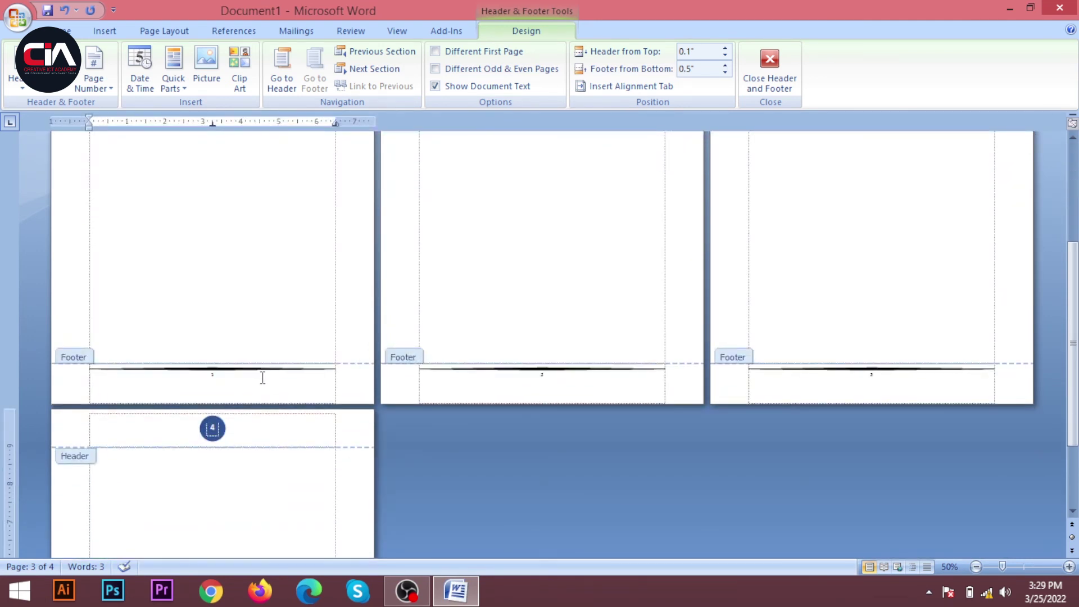
scroll(255, 383, up, 20)
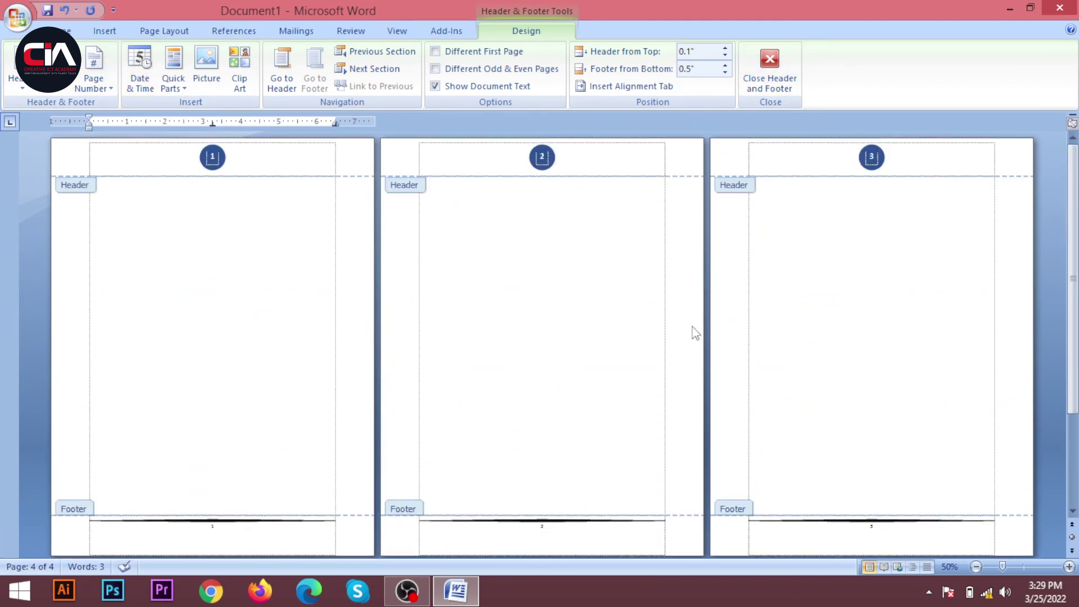
Examine the page number styles available for the page margins without inserting one
click(100, 85)
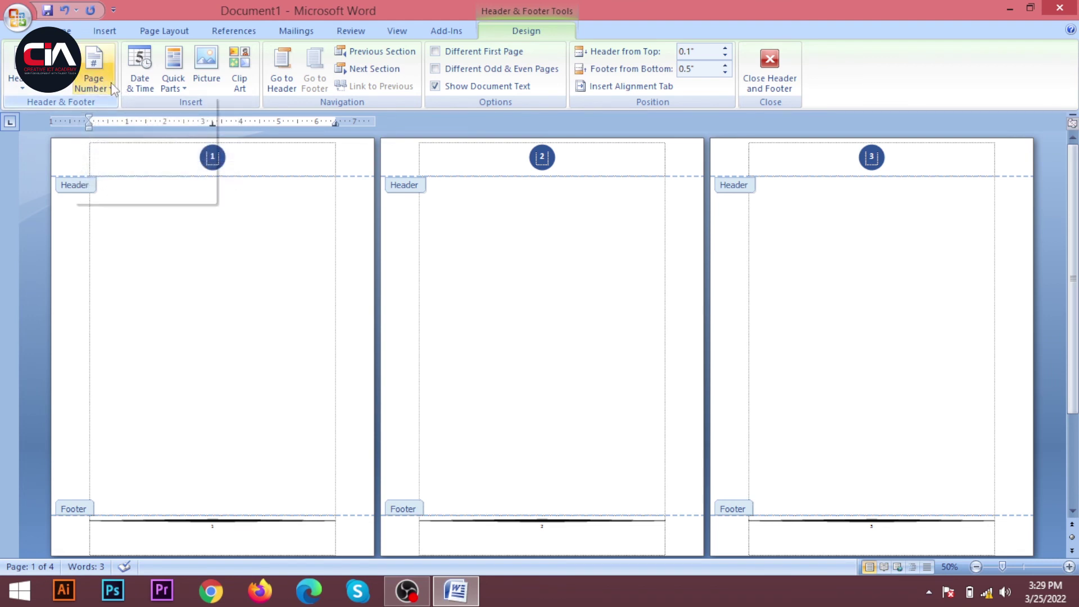
mouse_move(135, 145)
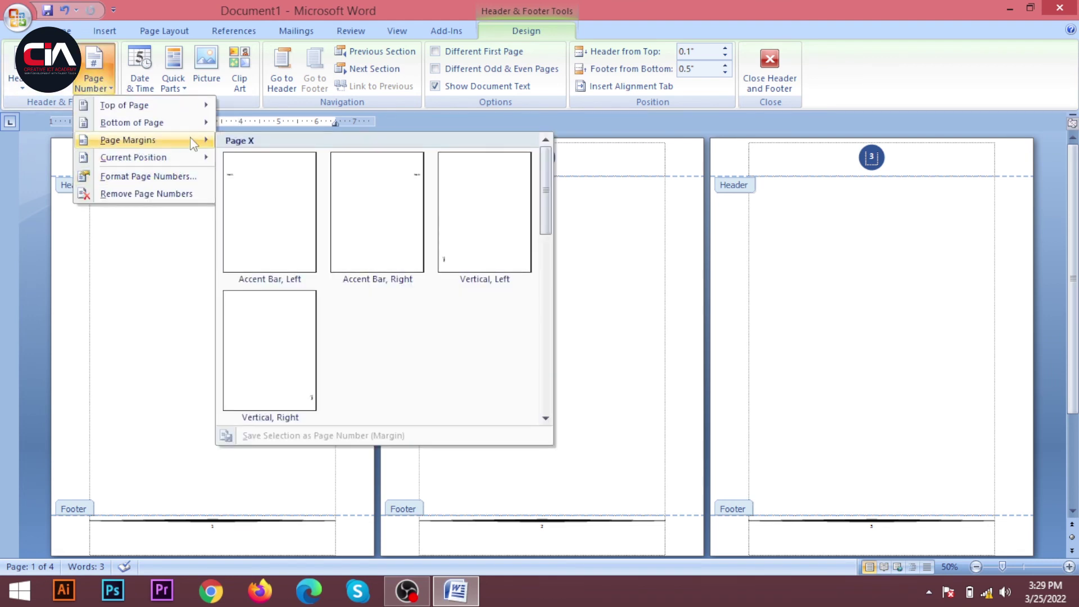
click(111, 373)
scroll(183, 360, up, 5)
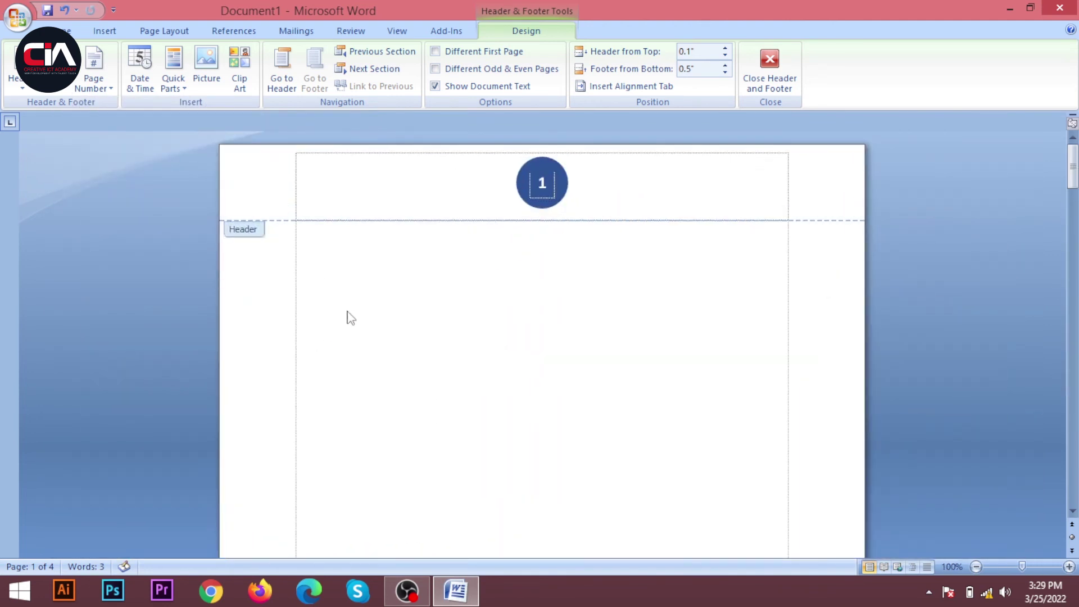
Return from the header and footer to the document body and review the numbering through the pages
double_click(347, 322)
scroll(350, 310, down, 9)
scroll(331, 359, down, 20)
scroll(321, 354, up, 20)
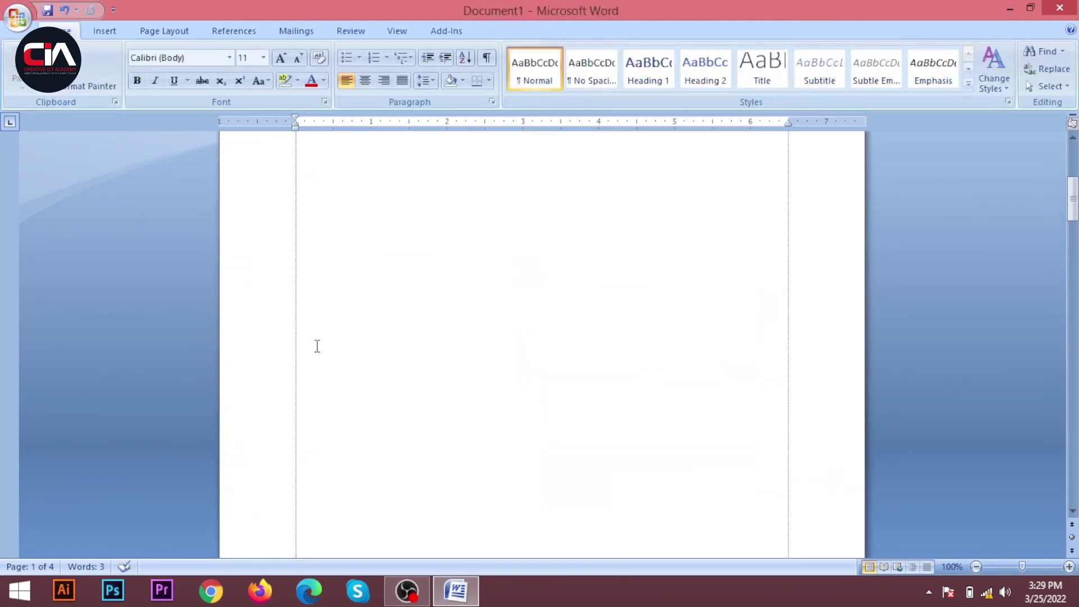
scroll(317, 346, up, 5)
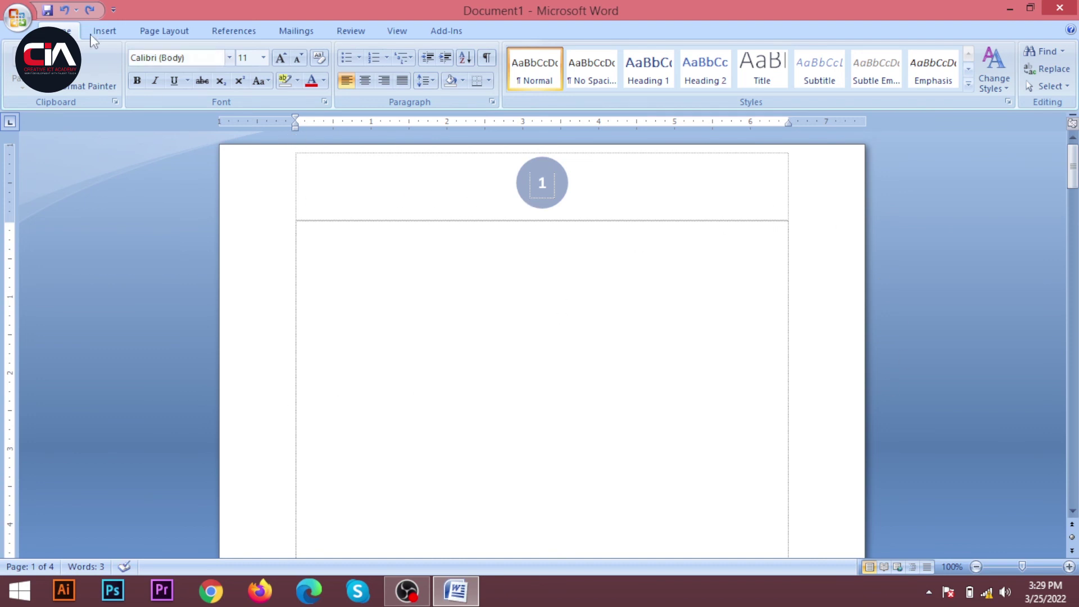
click(108, 35)
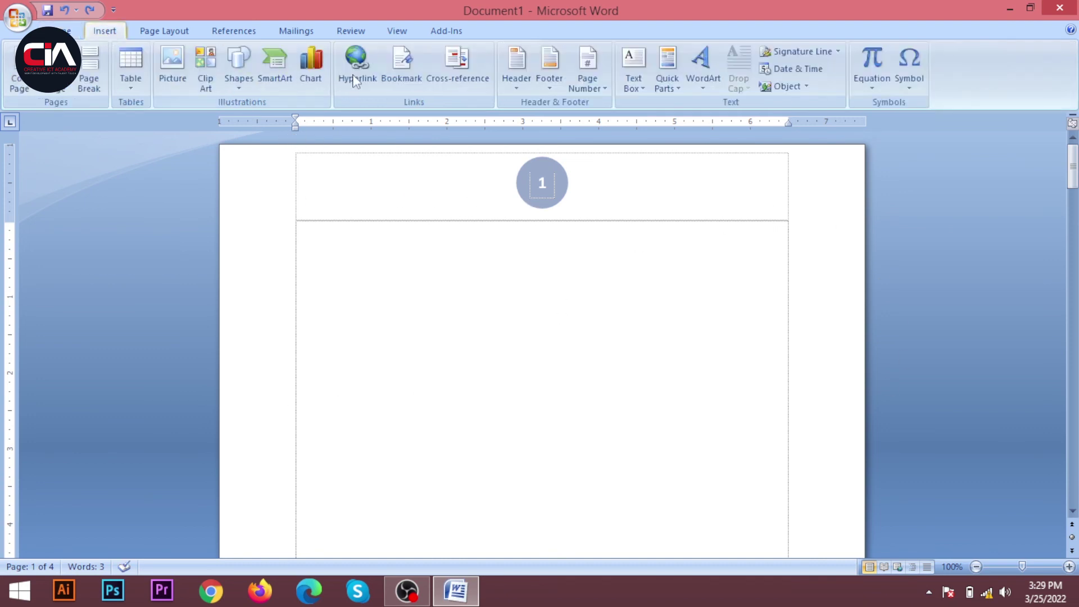
Insert the Accent Bar, Left page number in the page margin
click(602, 90)
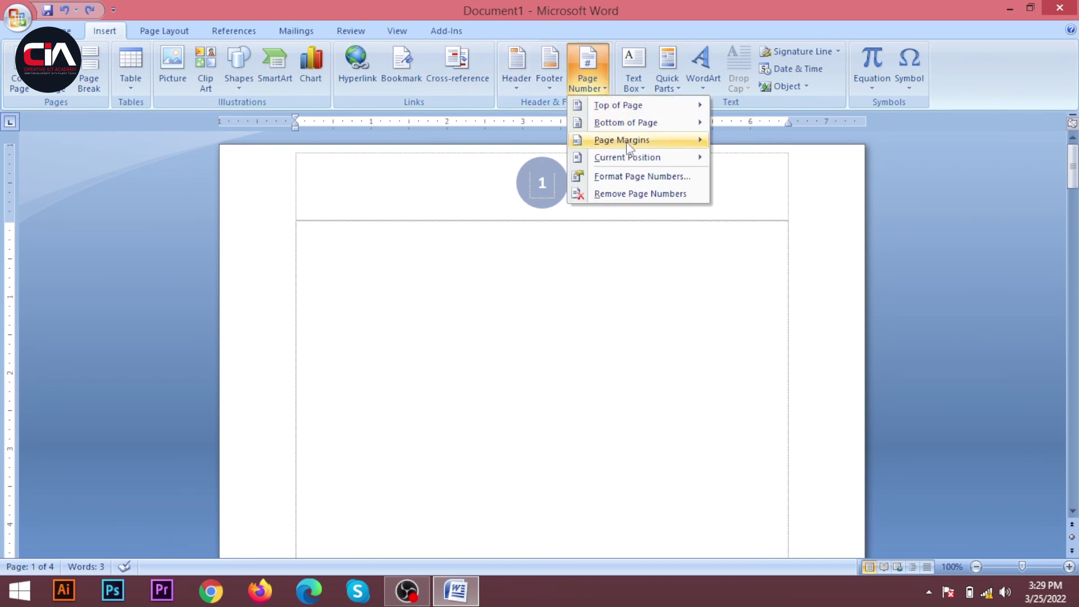
mouse_move(627, 145)
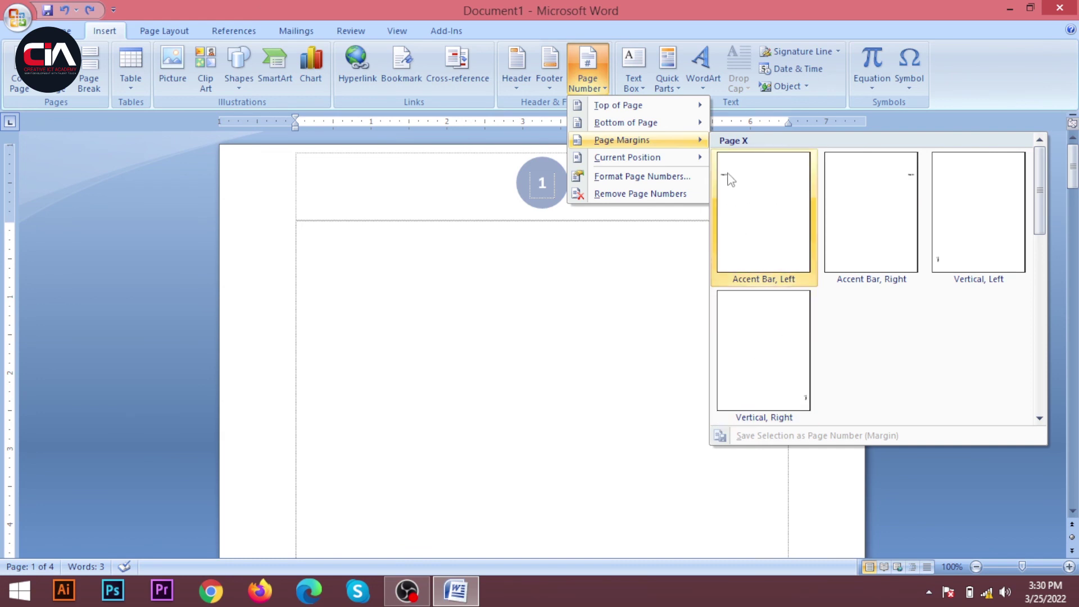
click(732, 259)
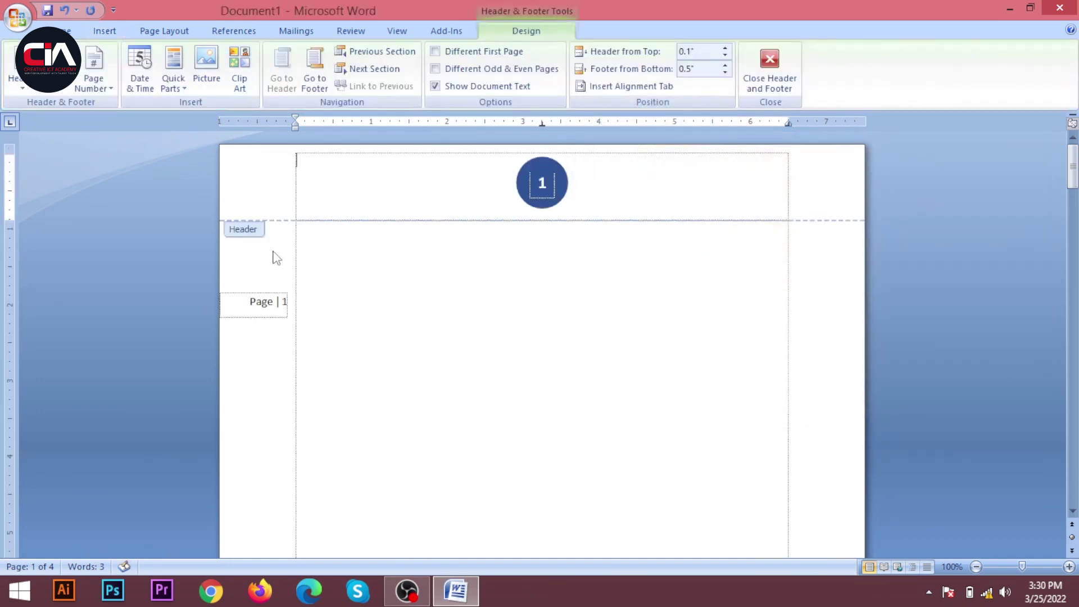
Replace the margin page number with the Accent Bar, Right style
click(93, 71)
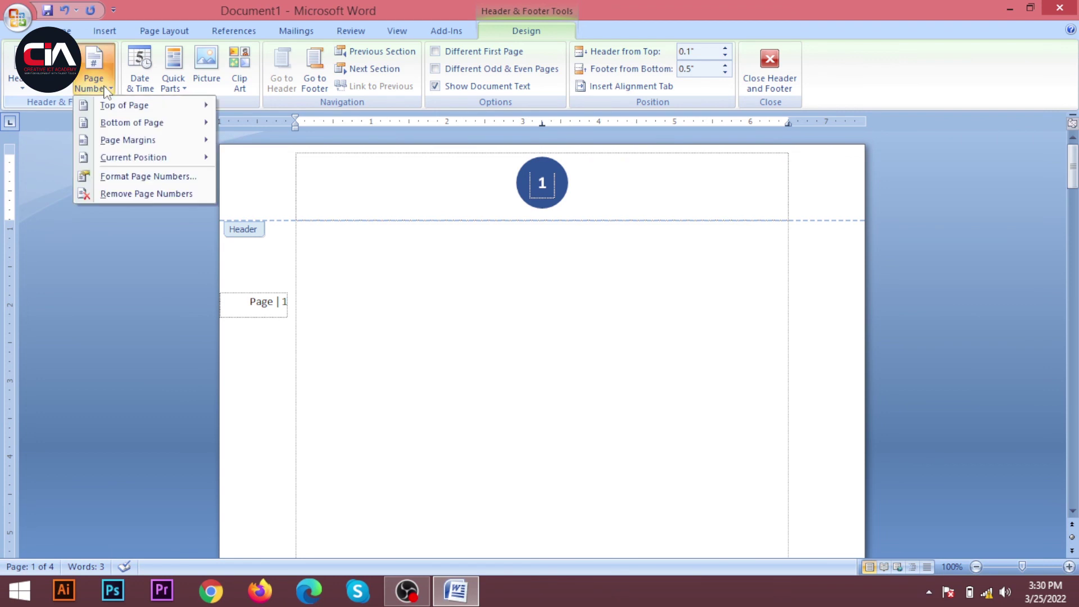
mouse_move(150, 147)
click(413, 183)
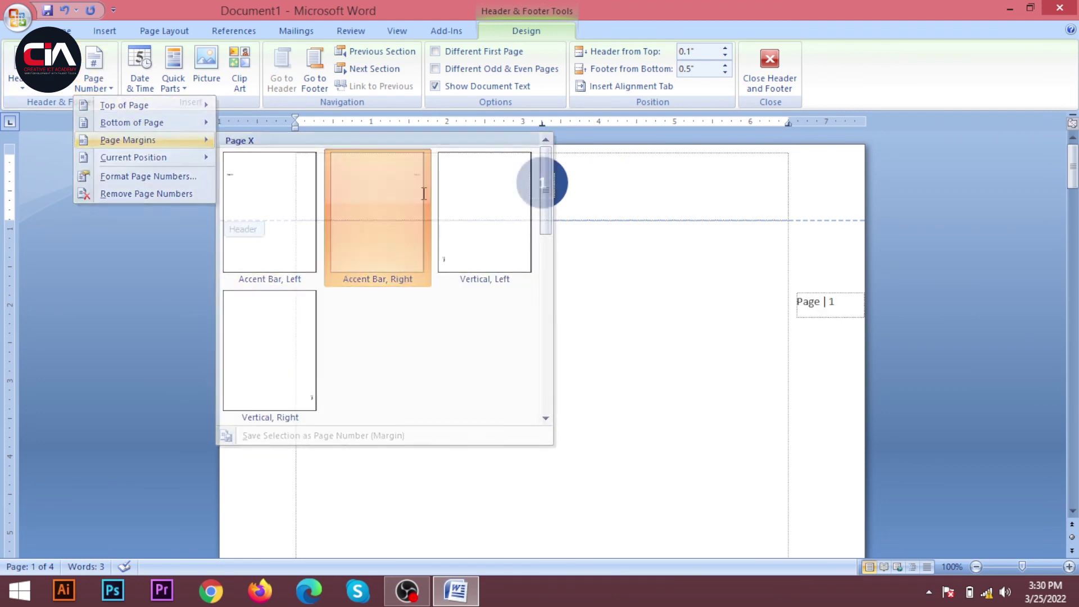
click(98, 81)
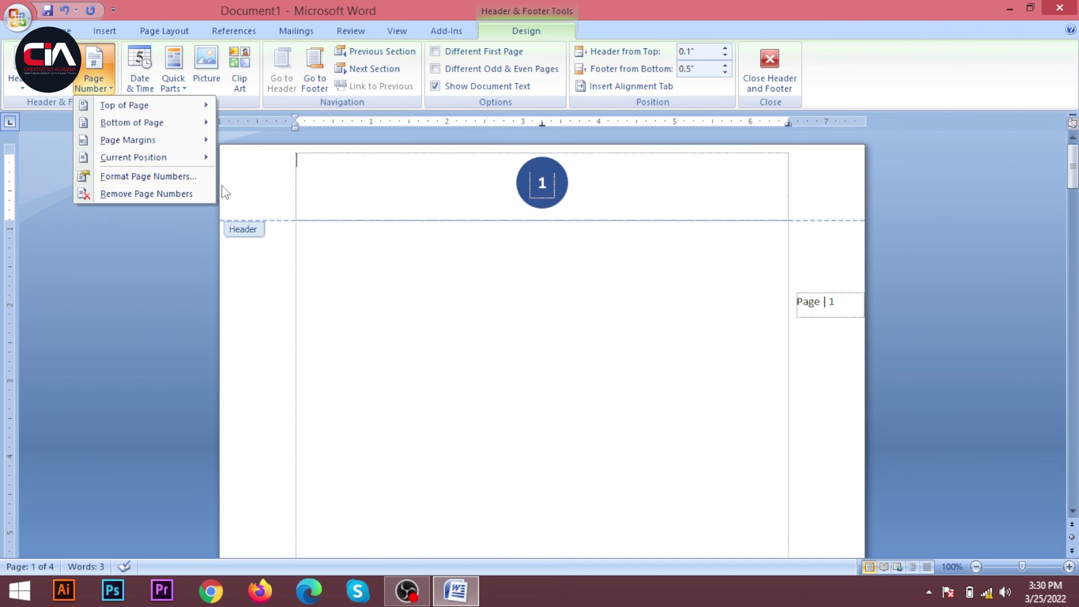
click(378, 277)
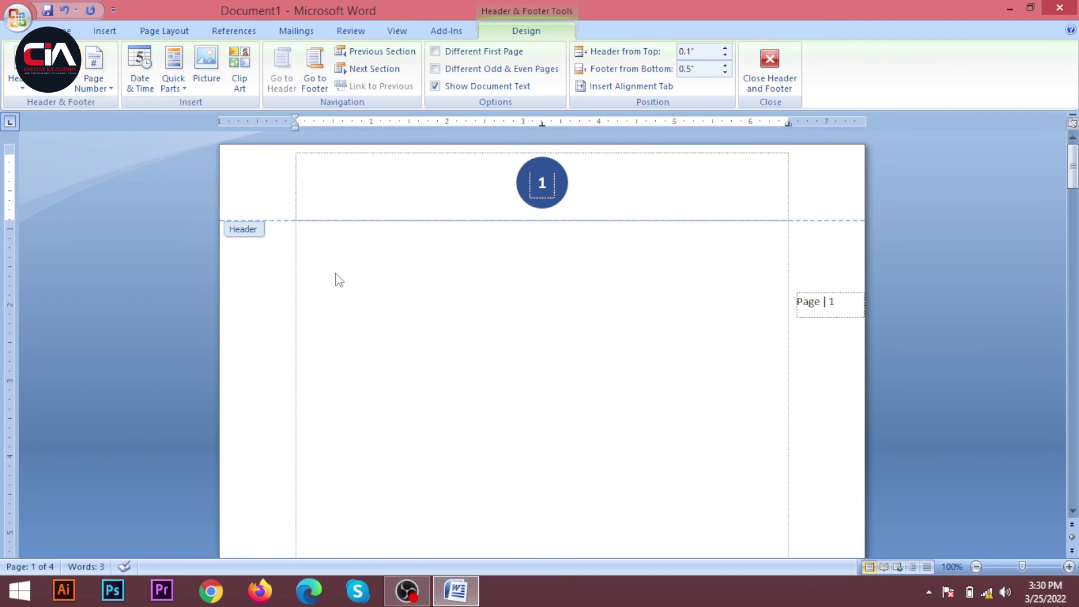
Leave the header and enter the sample text "gdgfdfgdf" at the start of the first page's body
double_click(359, 287)
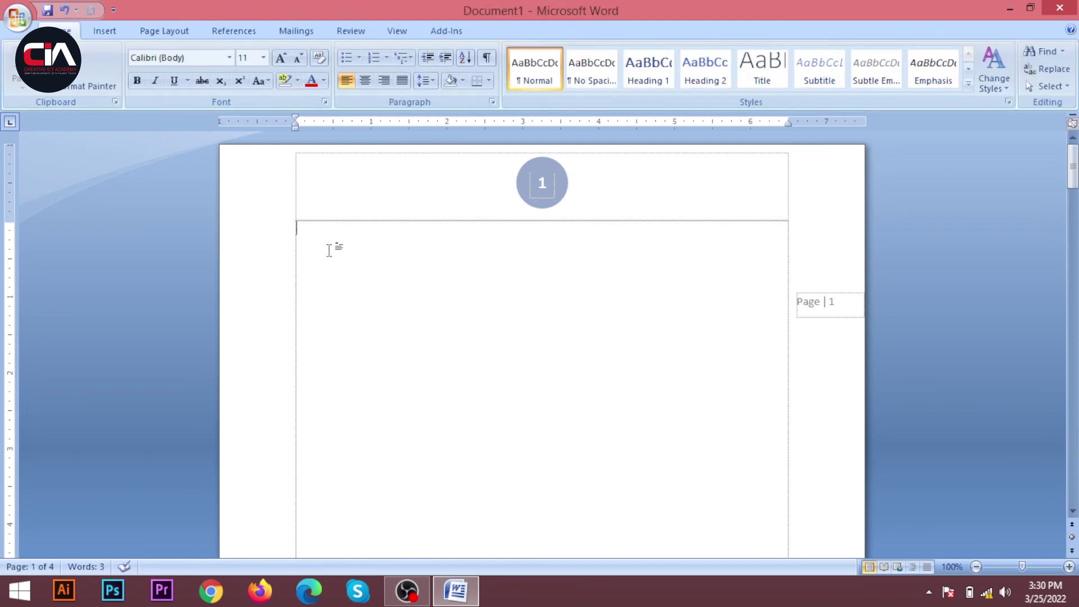
text(gdgfdfgdf)
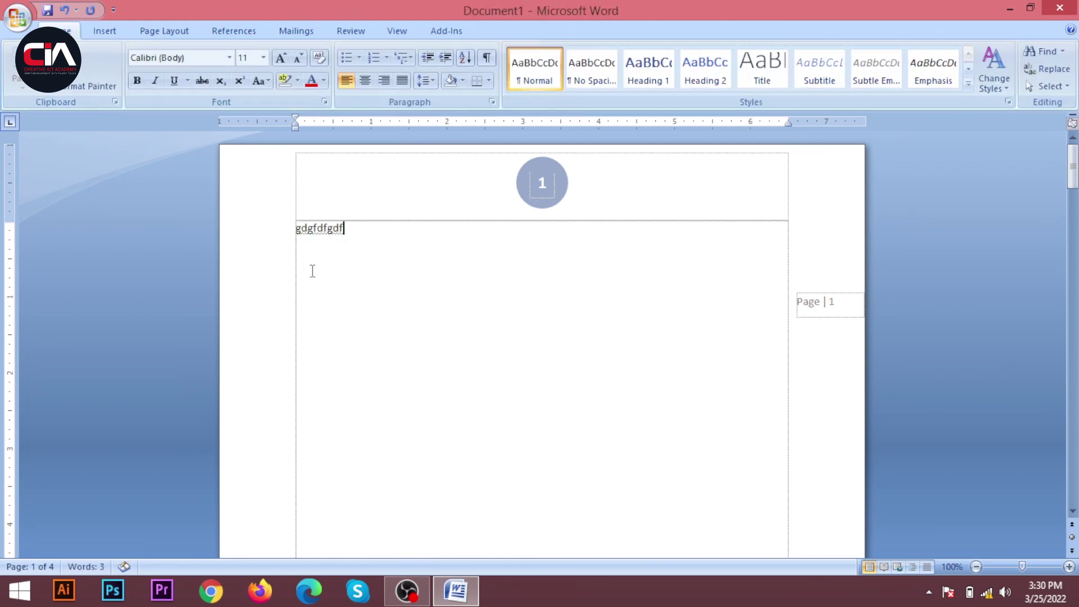
scroll(311, 270, up, 5)
scroll(303, 280, up, 1)
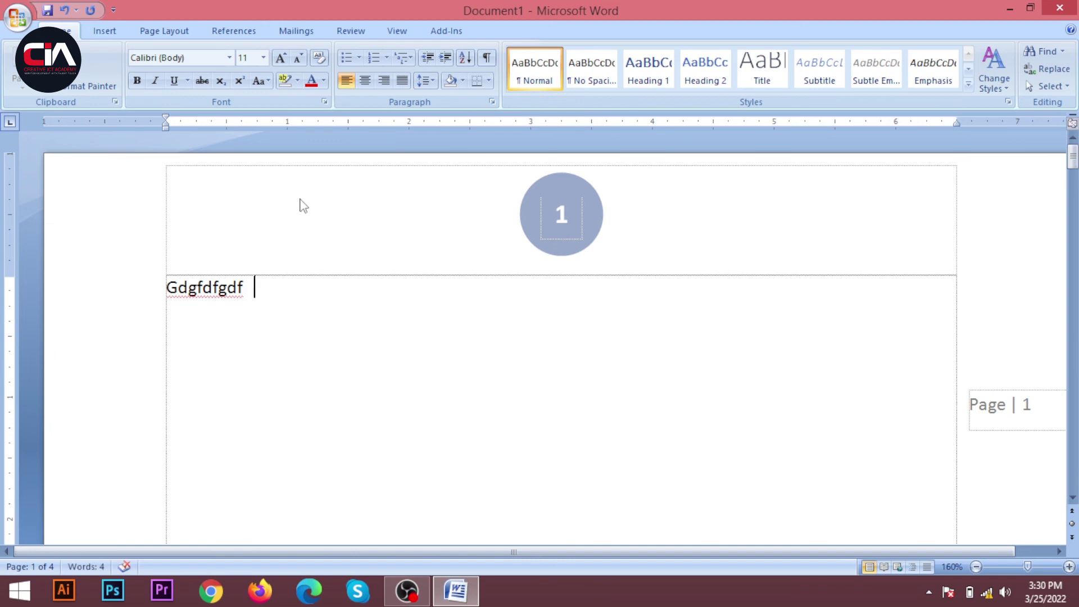
Insert a Mosaic page number at the current position, directly after the sample text
click(105, 31)
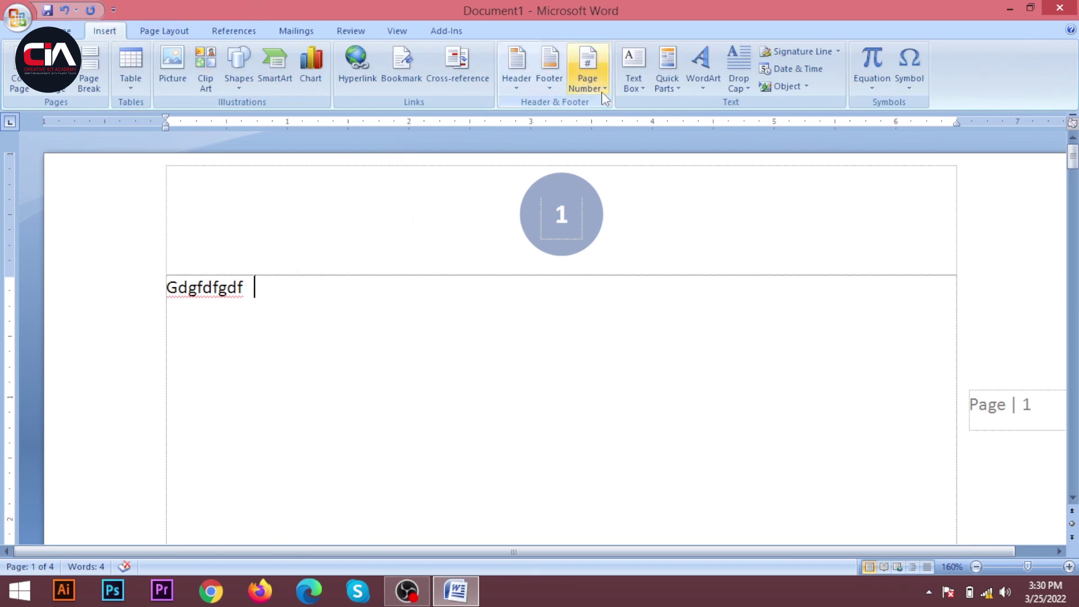
click(587, 73)
mouse_move(668, 148)
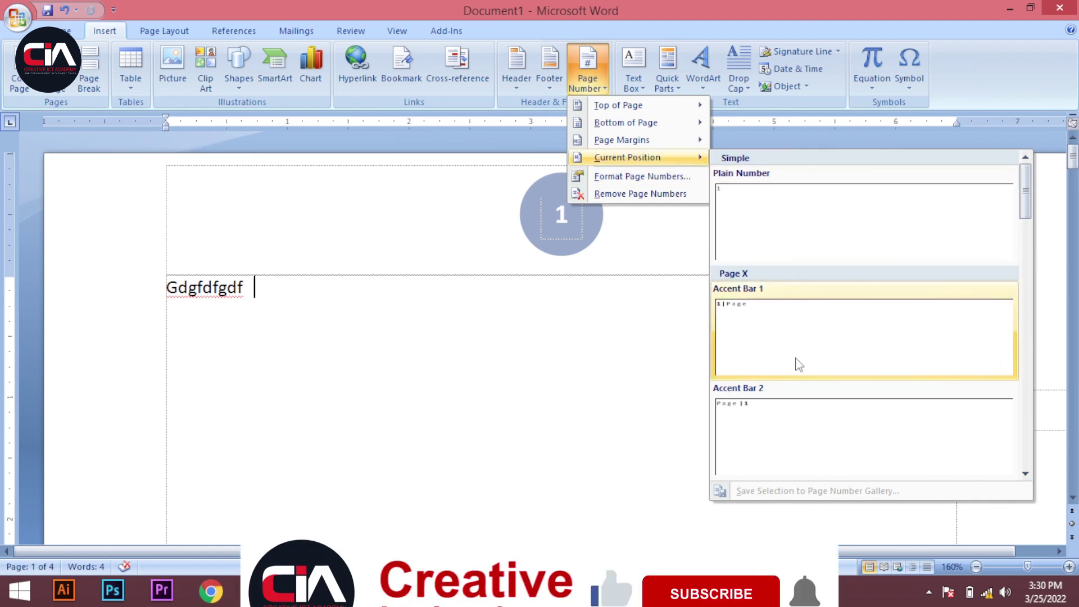
scroll(798, 371, down, 10)
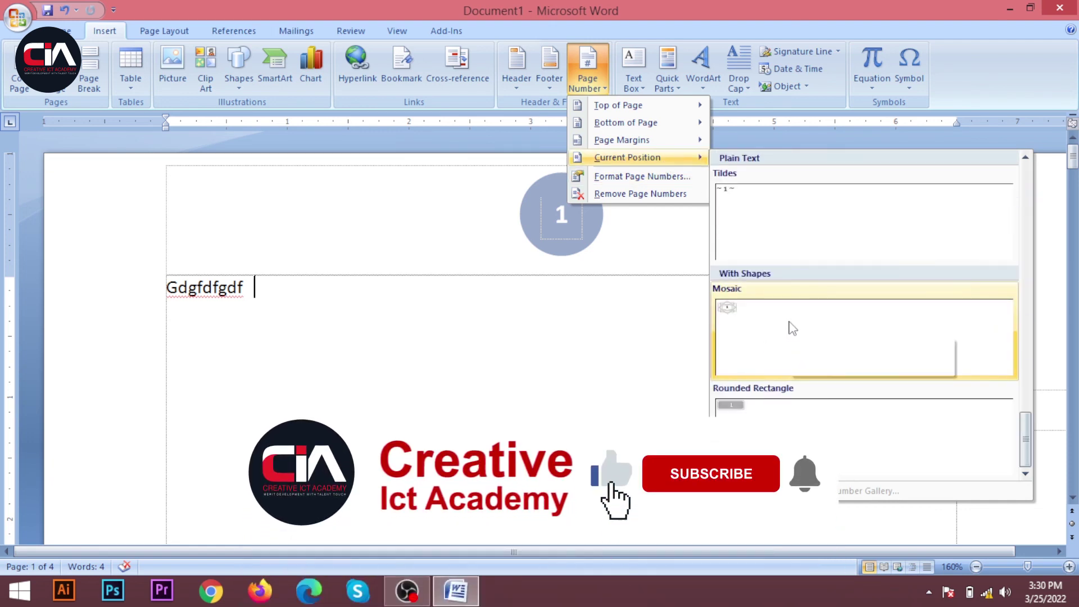
click(765, 308)
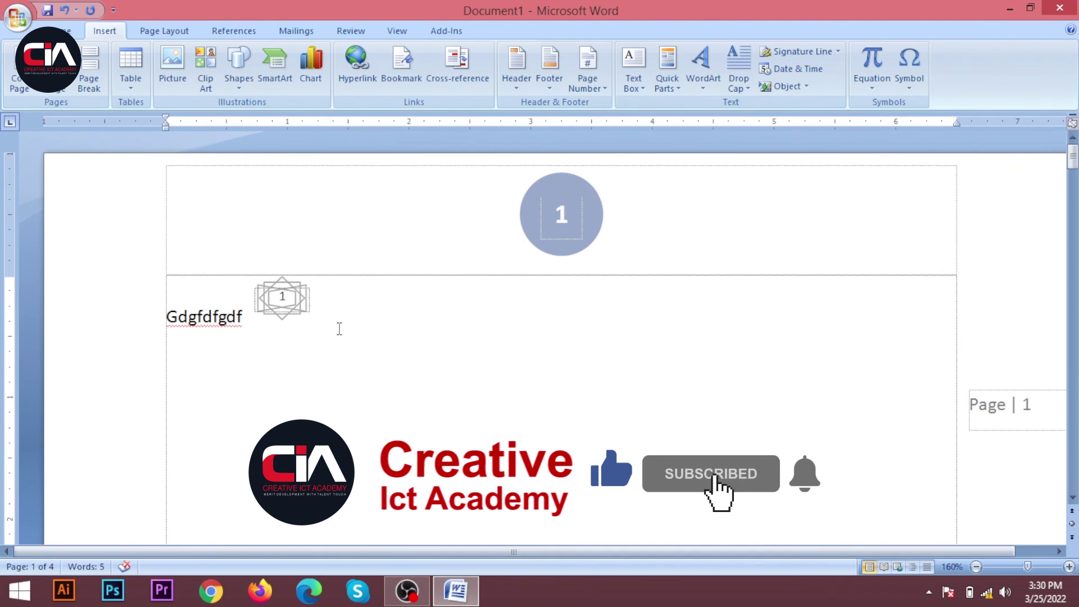
Examine the inserted Mosaic page number, its shape formatting options and the available page number commands without changing anything
click(293, 302)
click(293, 289)
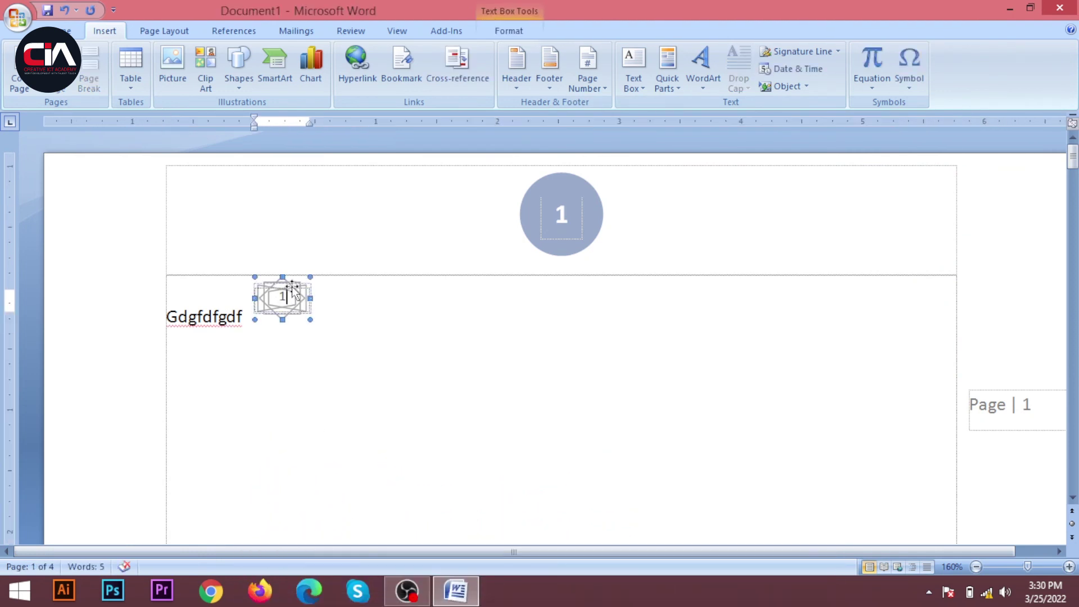
click(293, 288)
click(338, 343)
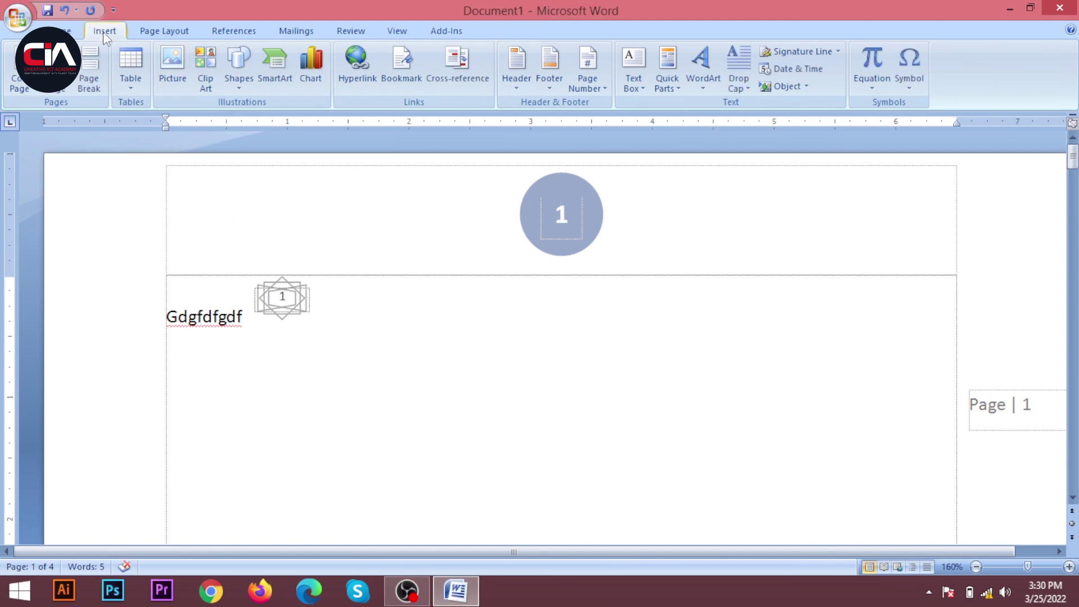
click(283, 294)
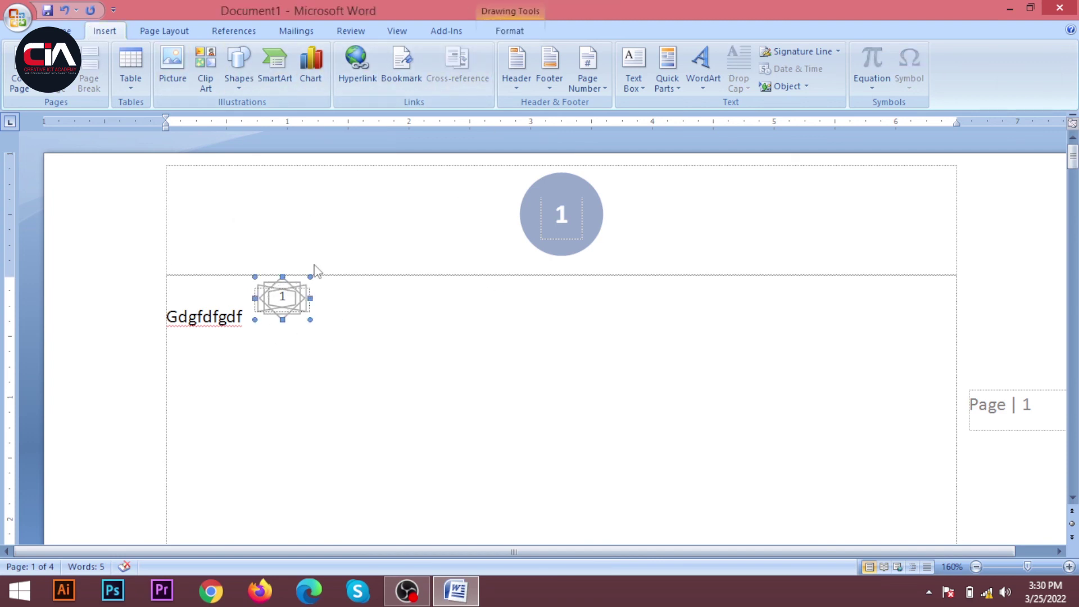
click(510, 31)
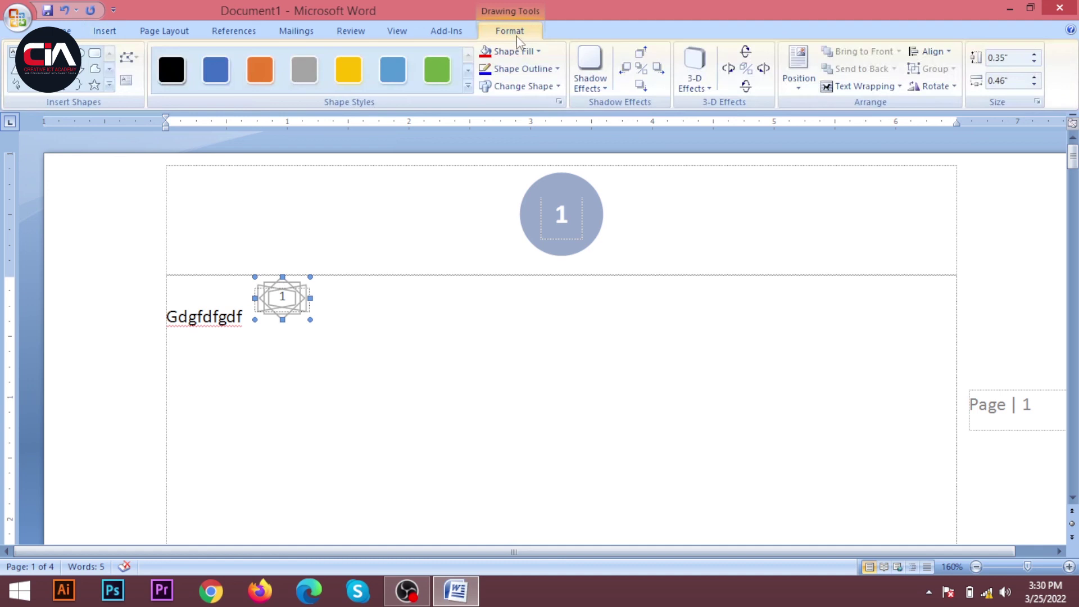
click(101, 32)
click(590, 85)
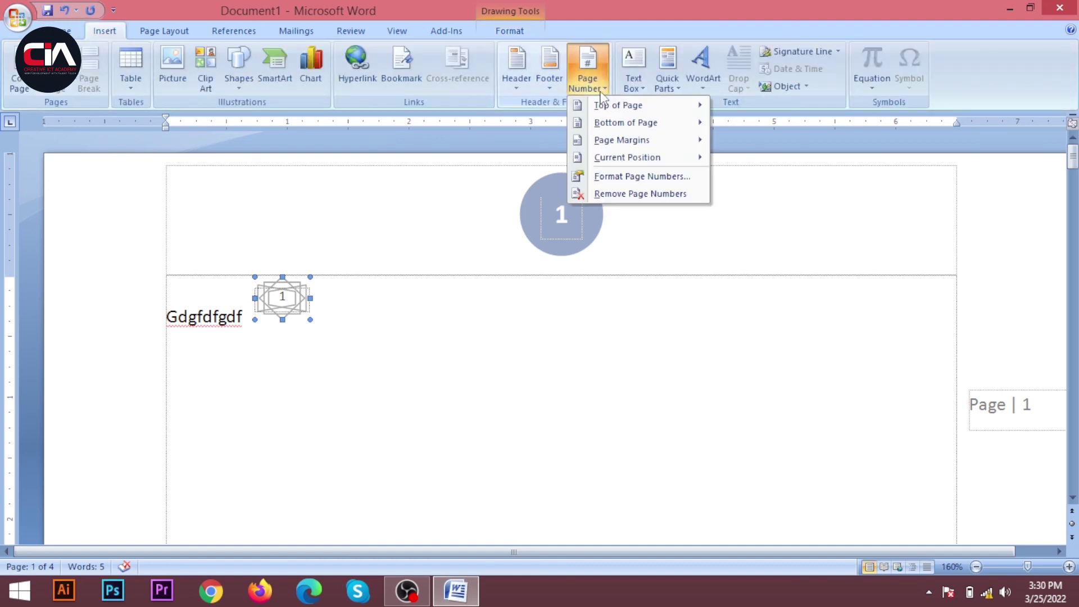
click(399, 323)
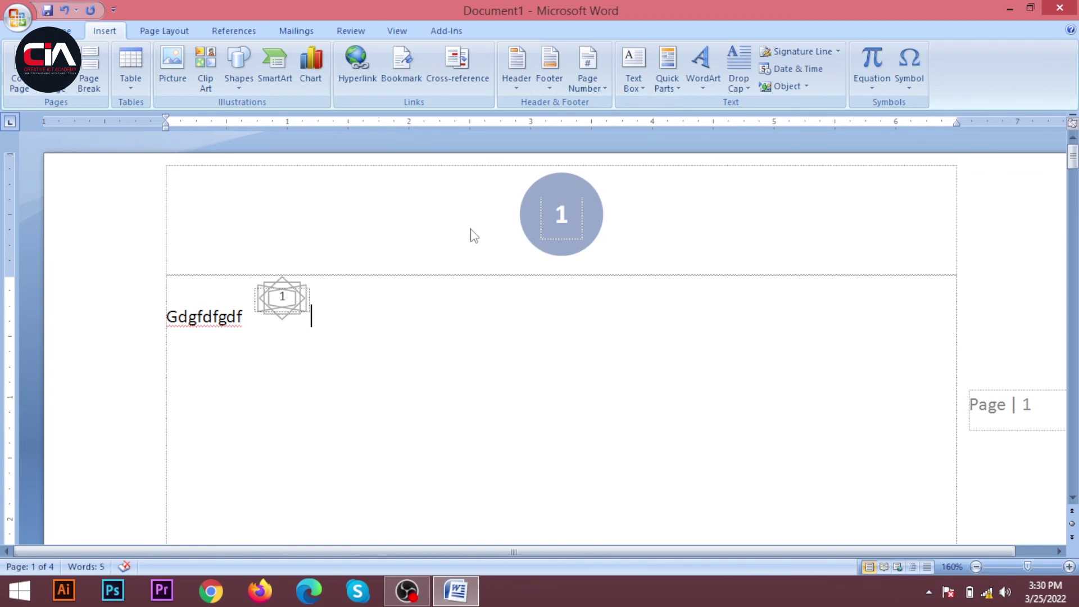